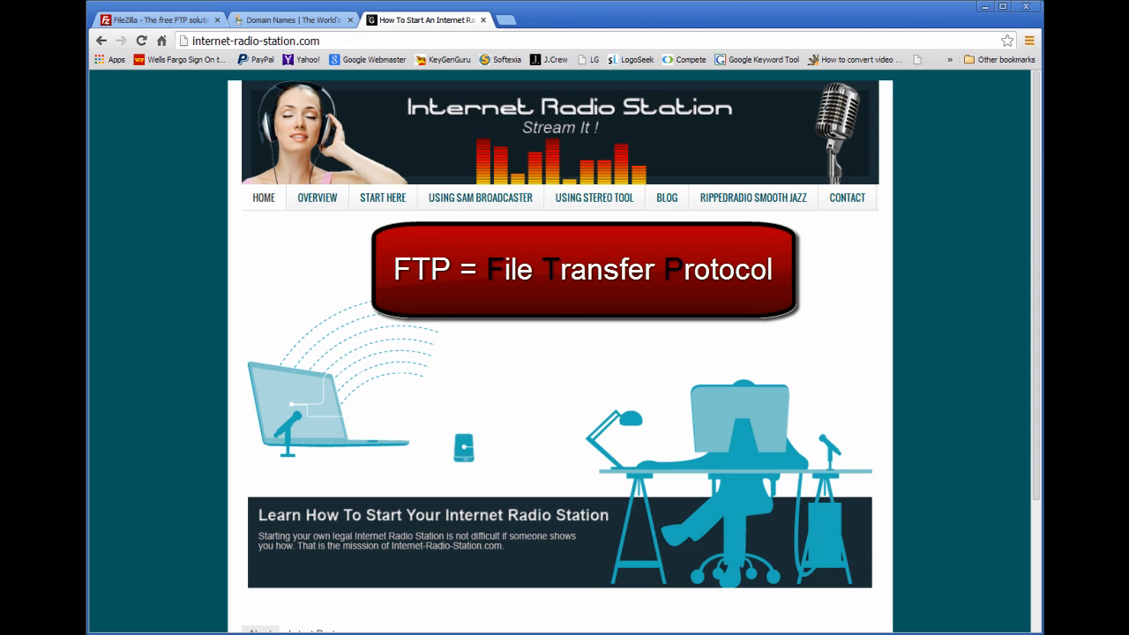
# Switch to the FileZilla website and download the recommended FileZilla Client installer for Windows.
pyautogui.click(144, 19)
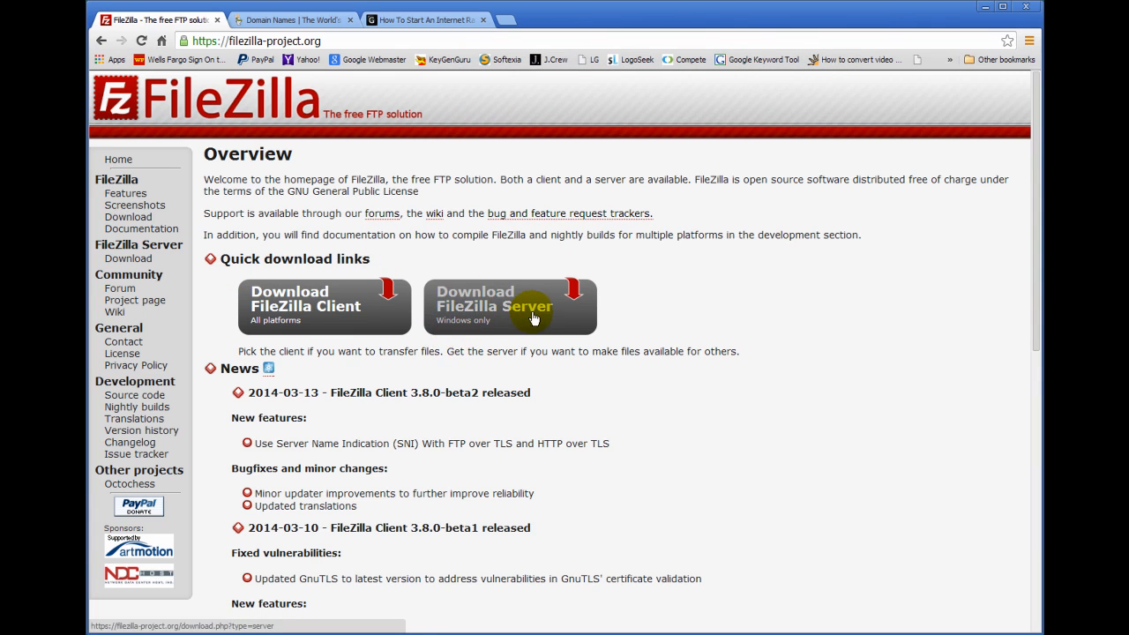
pyautogui.click(298, 312)
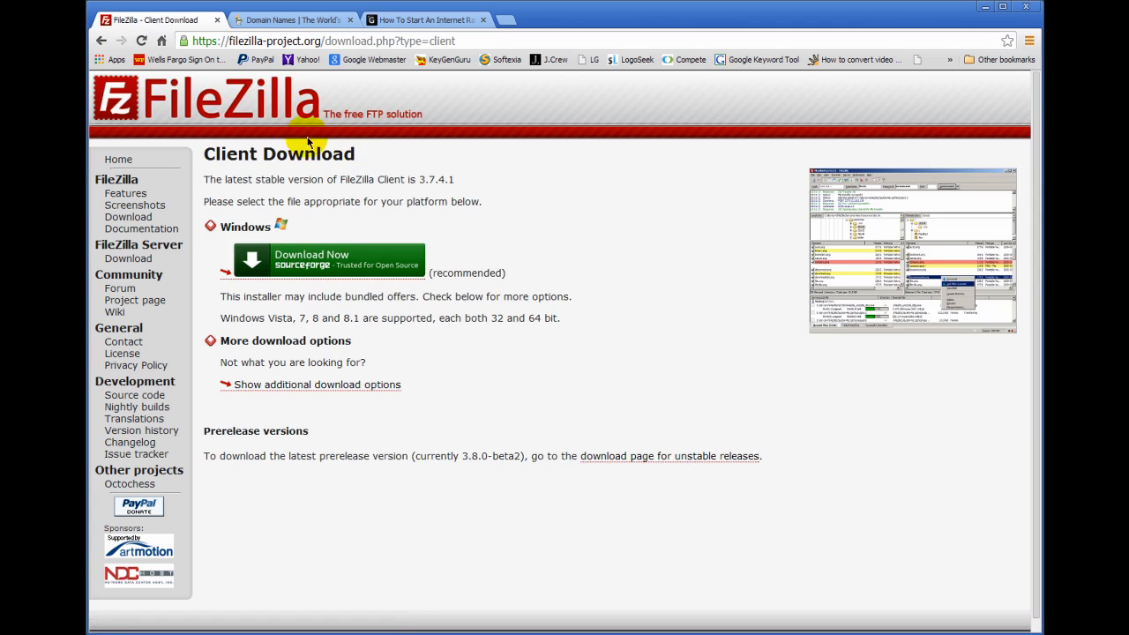
pyautogui.click(322, 262)
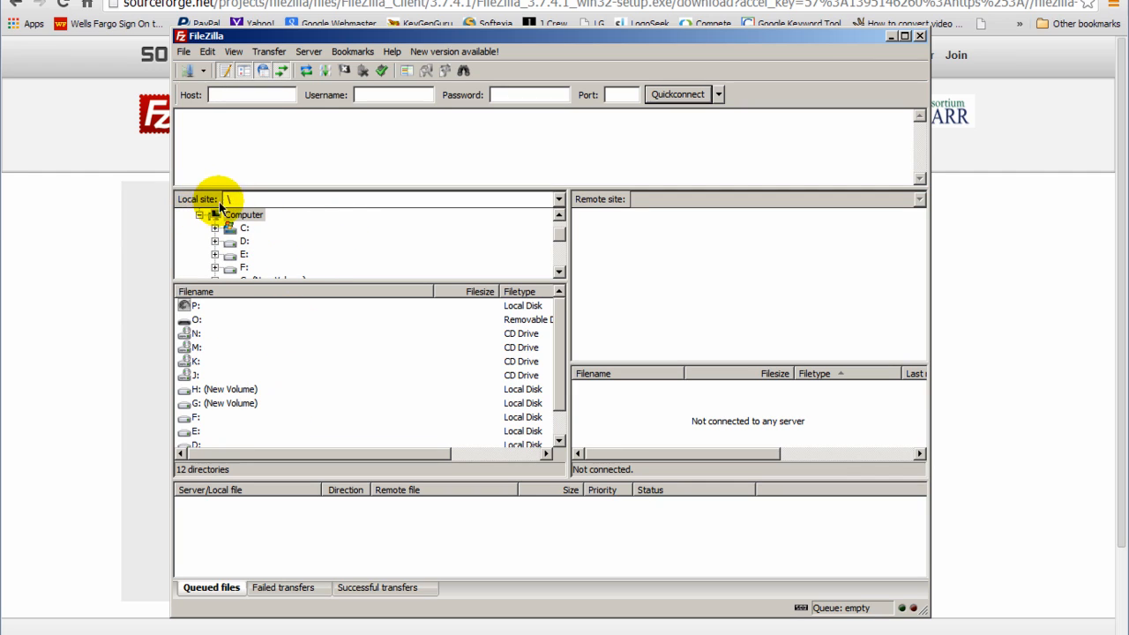
# Browse the local site tree and list the contents of the C: drive.
pyautogui.click(559, 221)
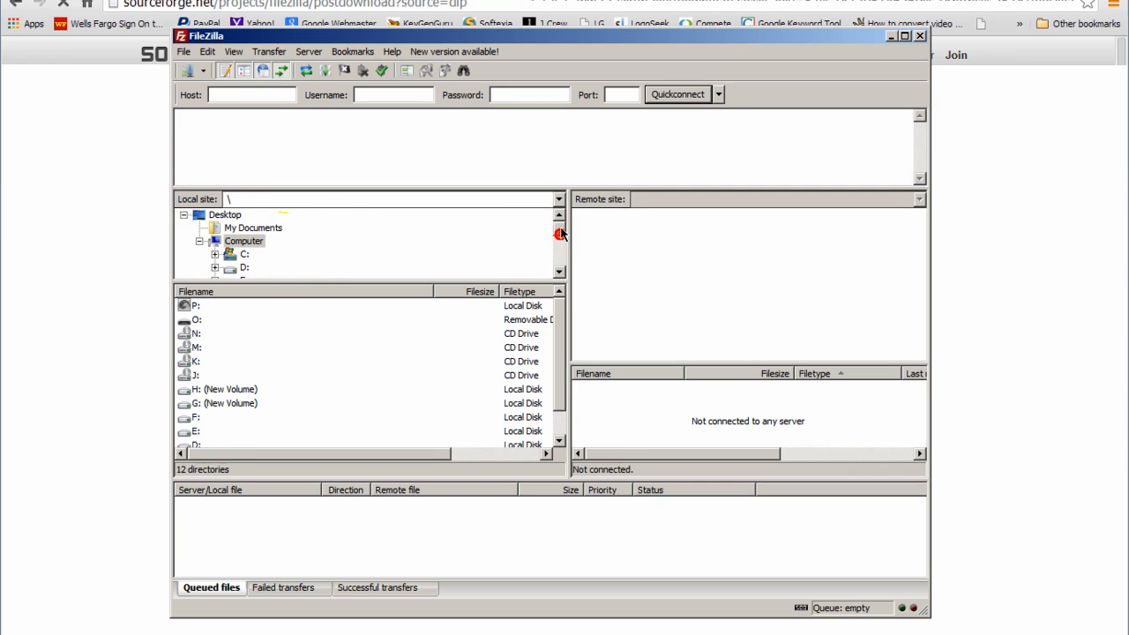
pyautogui.moveTo(562, 231)
pyautogui.mouseDown()
pyautogui.moveTo(559, 269)
pyautogui.moveTo(565, 232)
pyautogui.mouseUp()
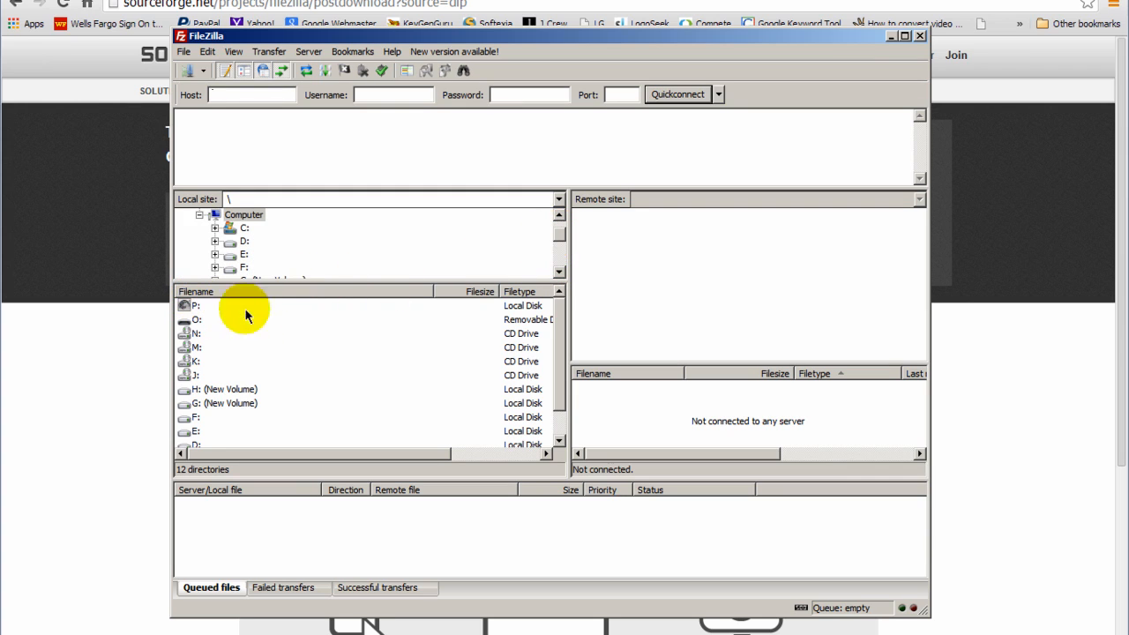
pyautogui.click(236, 231)
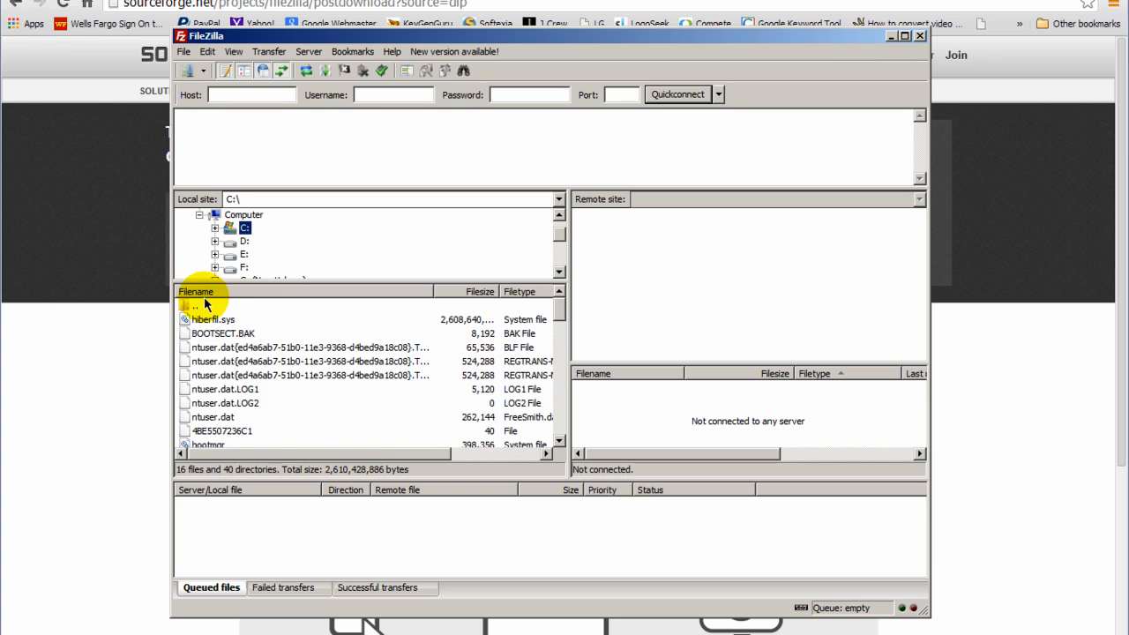
pyautogui.moveTo(557, 316); pyautogui.dragTo(628, 90)
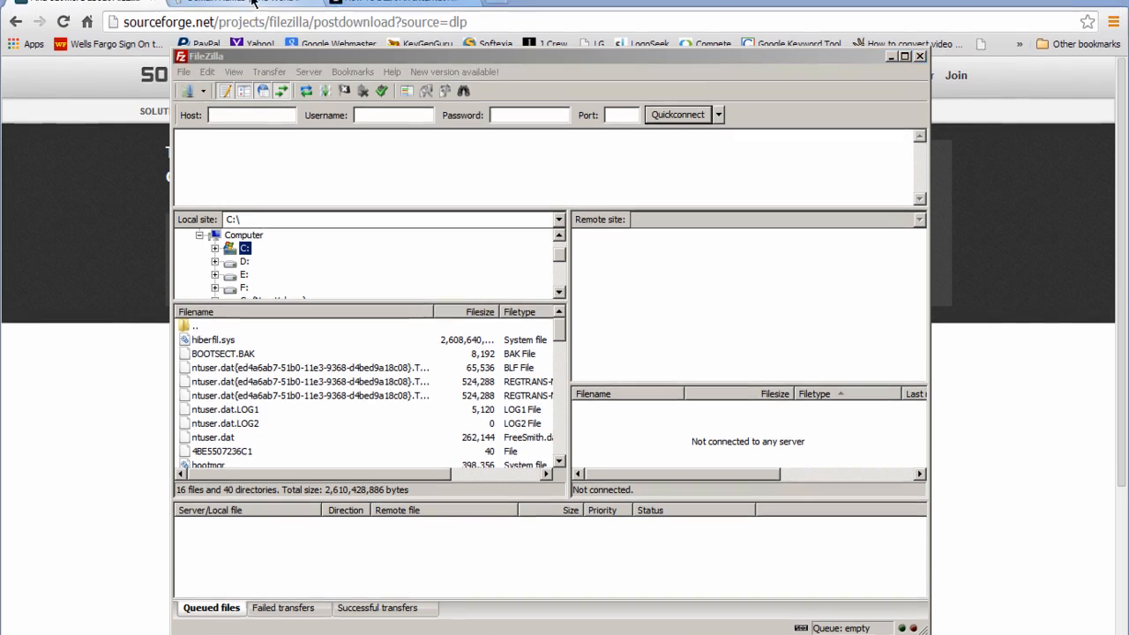
# Switch to the GoDaddy website and sign in to the hosting account with the account password.
pyautogui.click(264, 21)
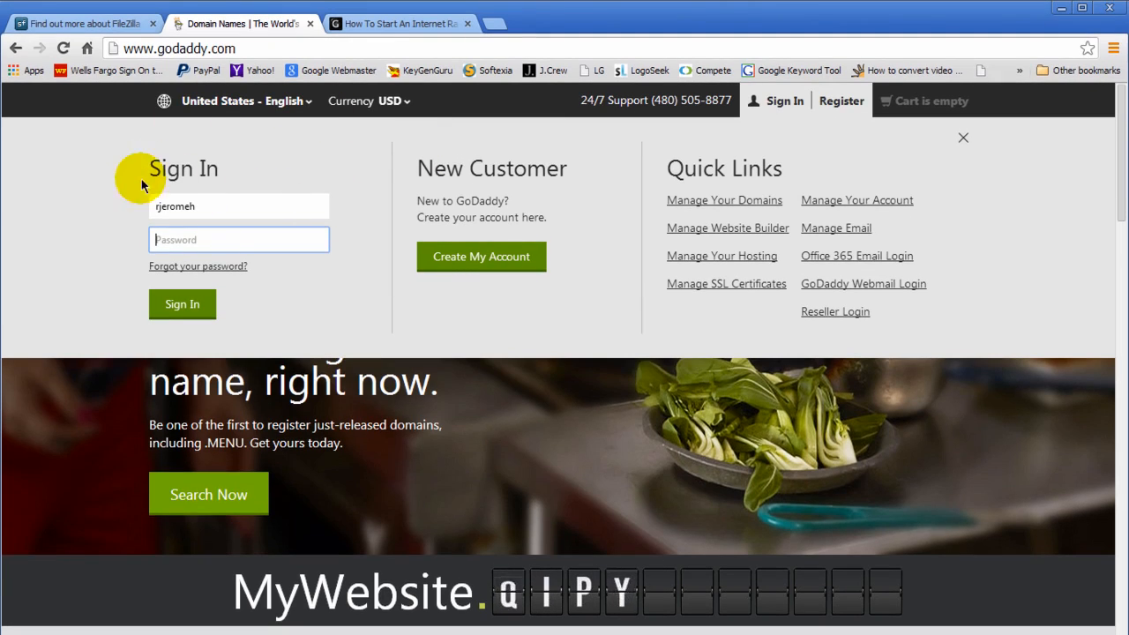
pyautogui.click(195, 240)
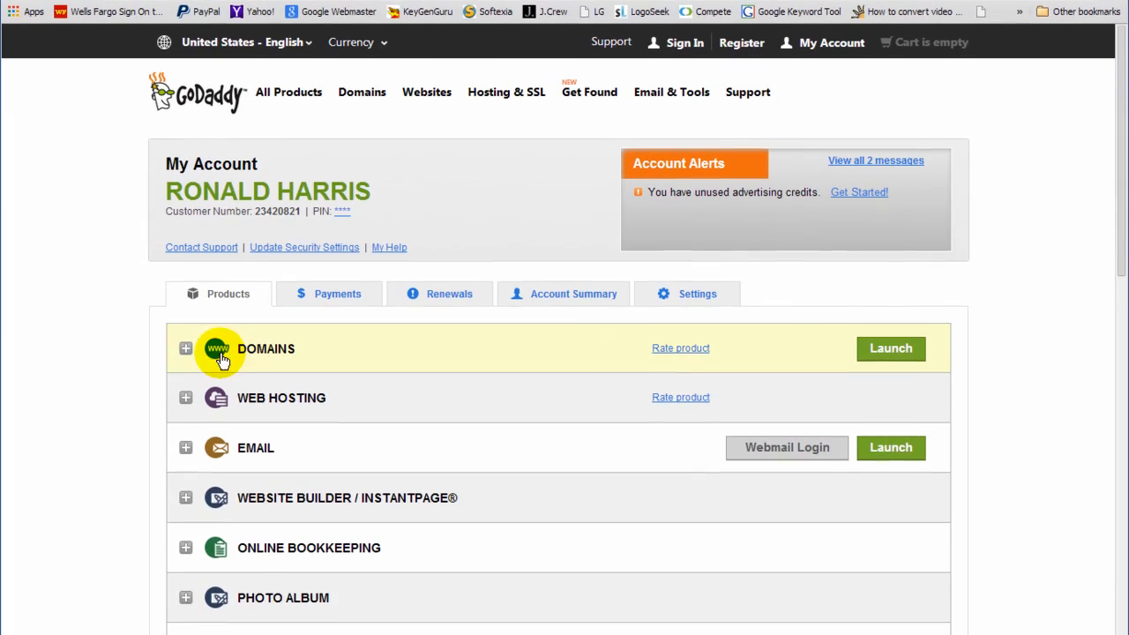
# Expand the web hosting accounts, show 50 results per page, and launch the control panel for rippedradio.com.
pyautogui.click(184, 387)
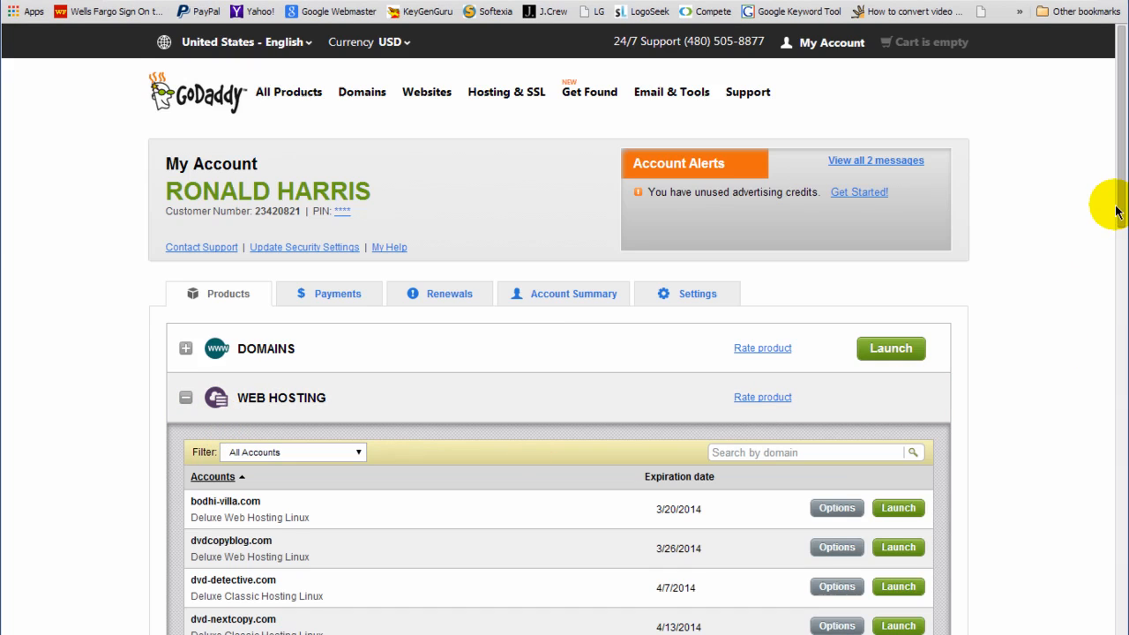
pyautogui.scroll(-2, 1120, 211)
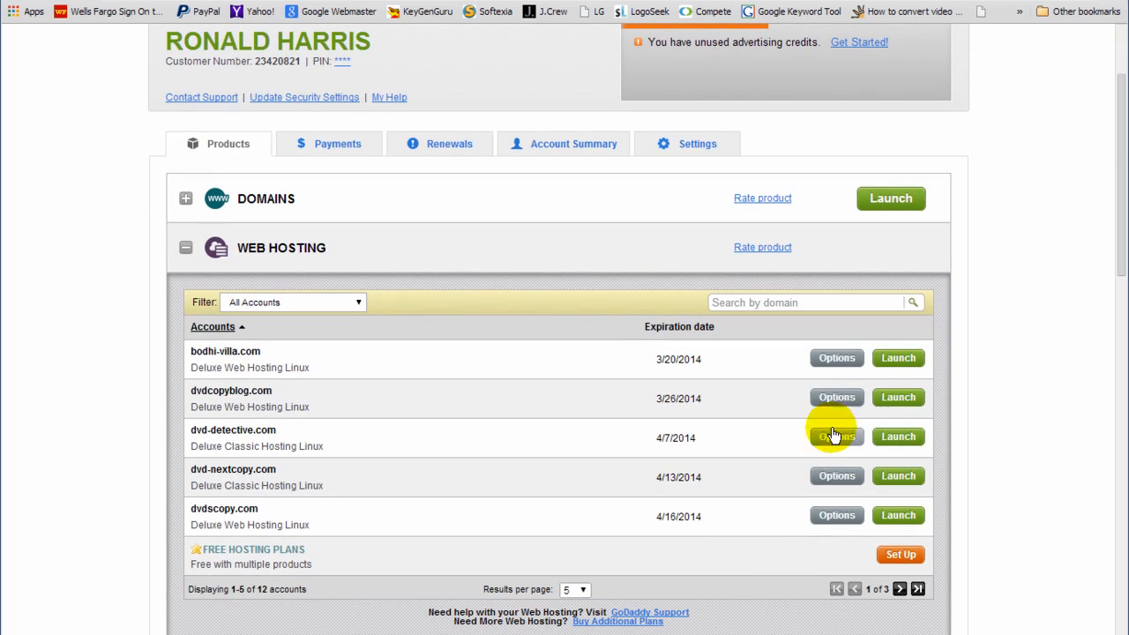
pyautogui.click(573, 589)
pyautogui.click(573, 614)
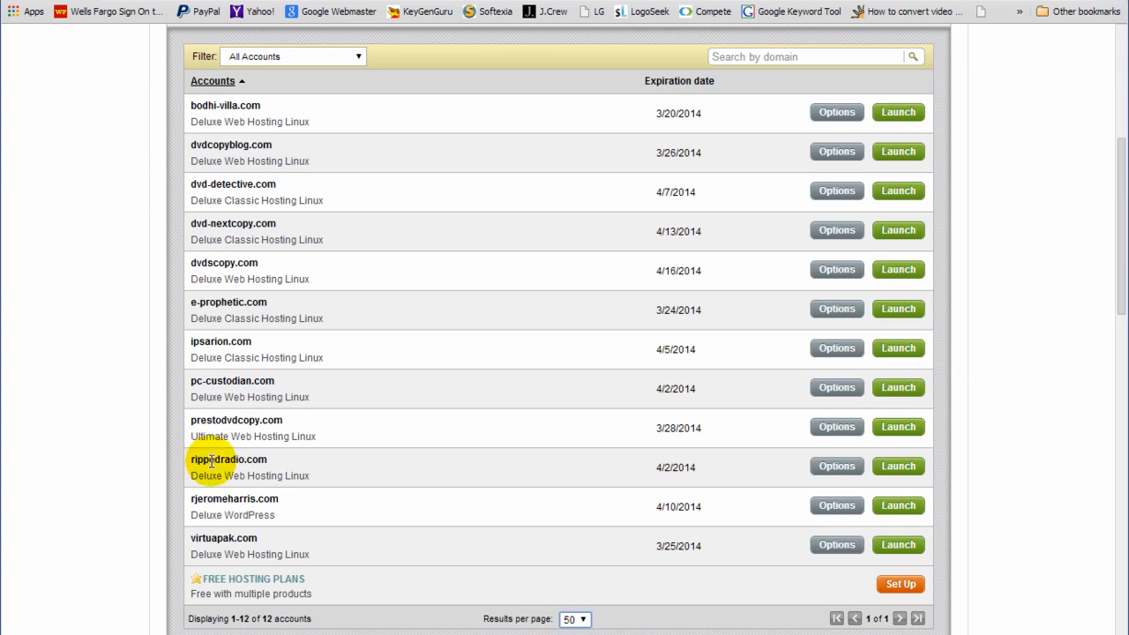
pyautogui.click(895, 470)
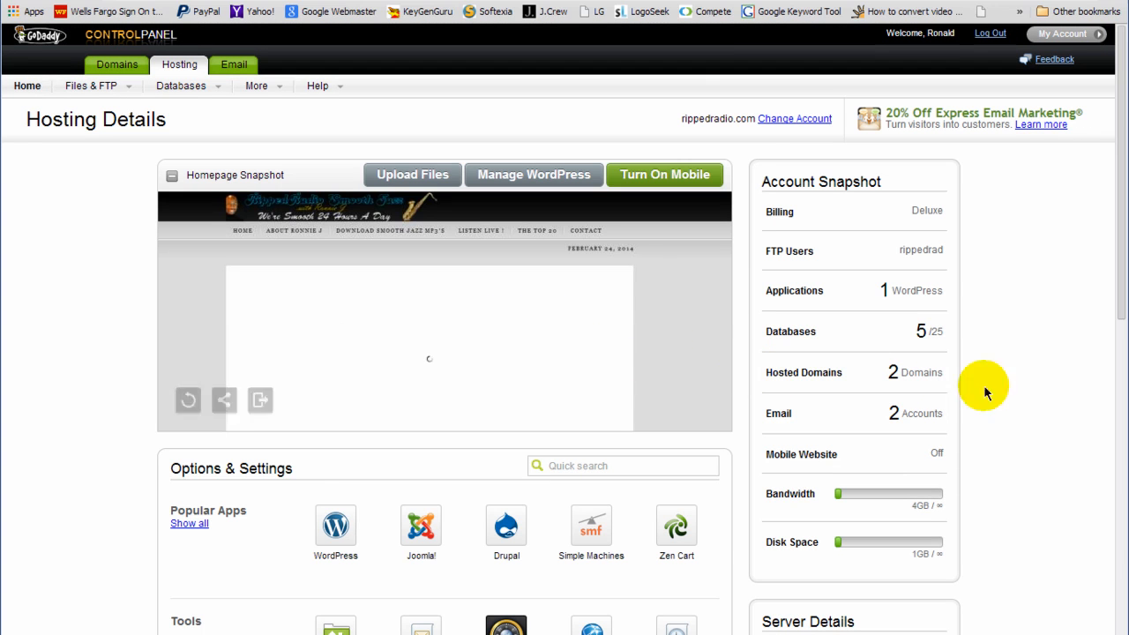
# Open the FTP Users settings of the hosting account and bring up the form for adding a user.
pyautogui.scroll(-3, 1054, 390)
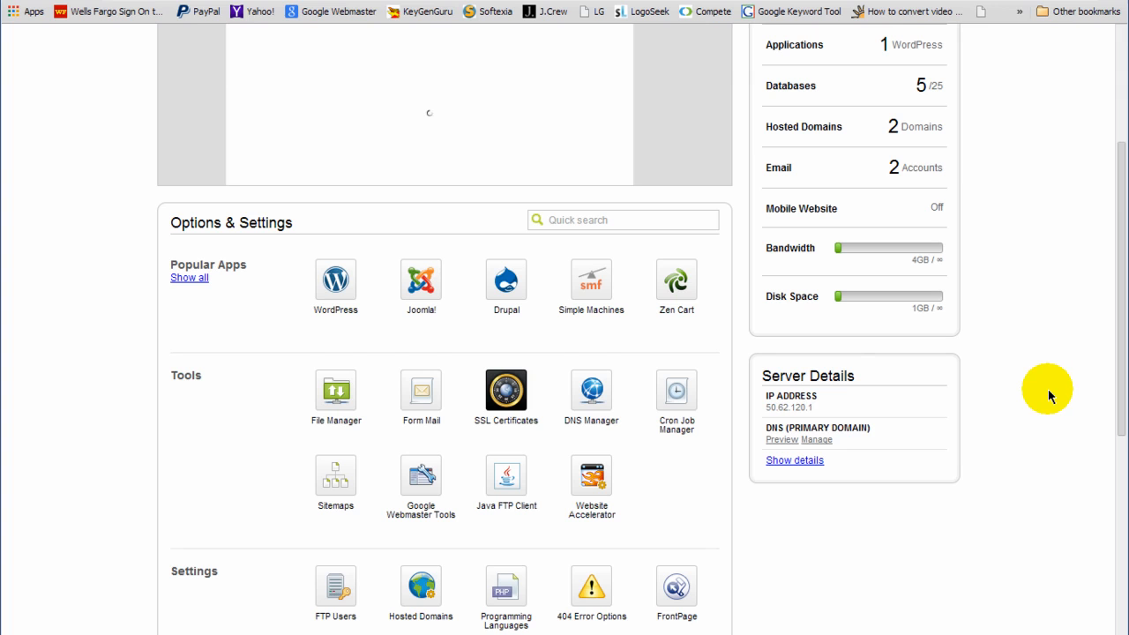
pyautogui.scroll(-2, 1049, 397)
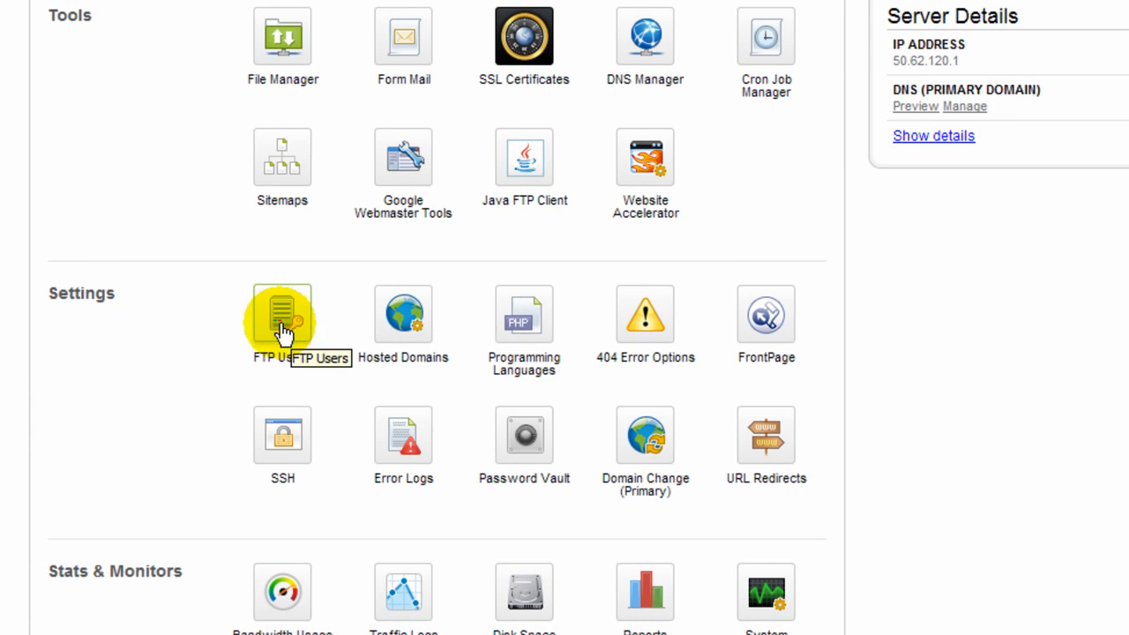
pyautogui.click(294, 333)
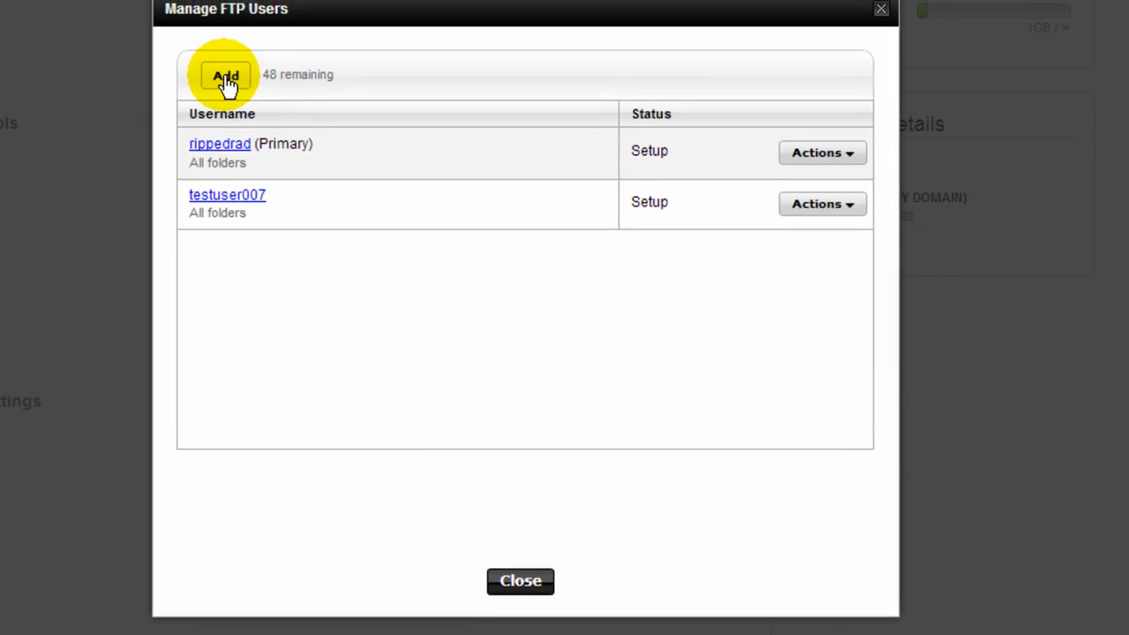
pyautogui.click(227, 71)
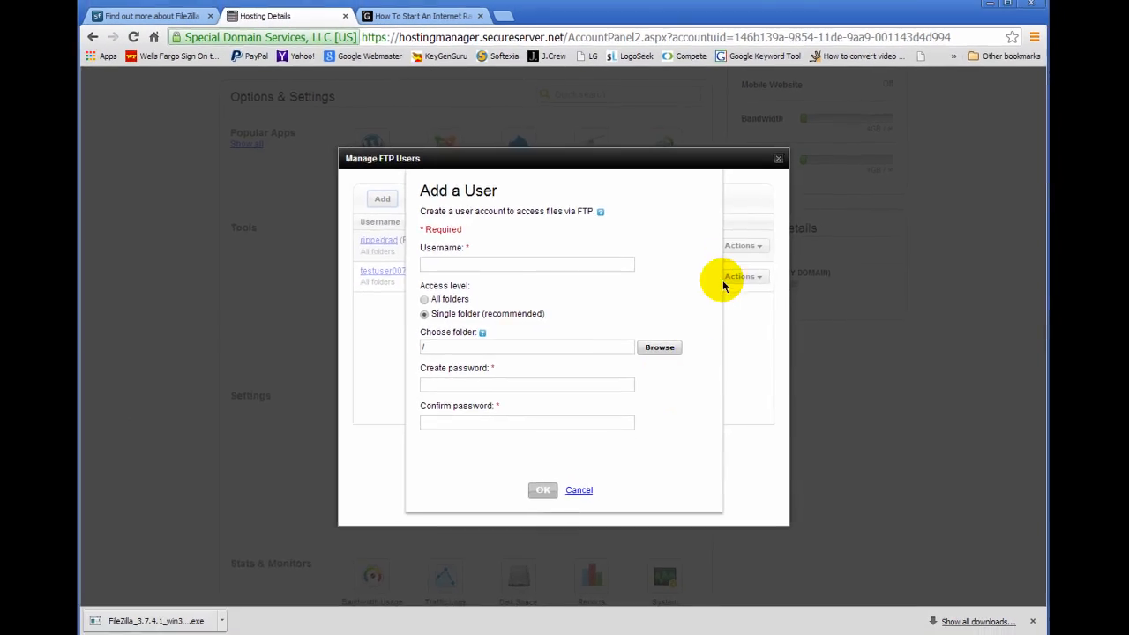
# Switch to FileZilla and open the Site Manager.
pyautogui.click(539, 603)
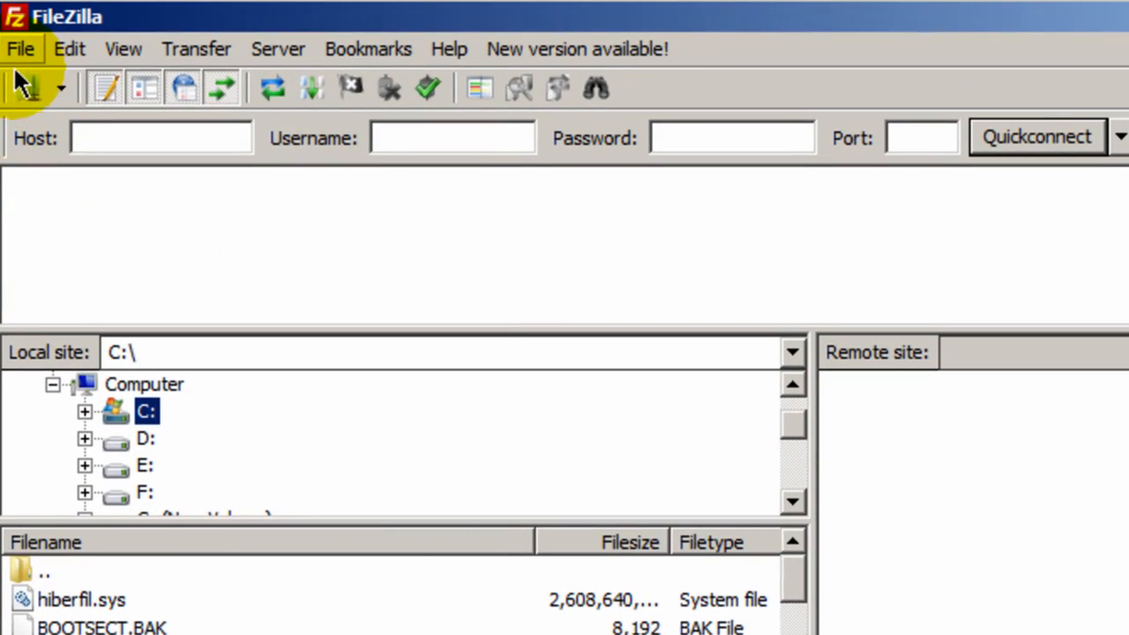
pyautogui.click(189, 76)
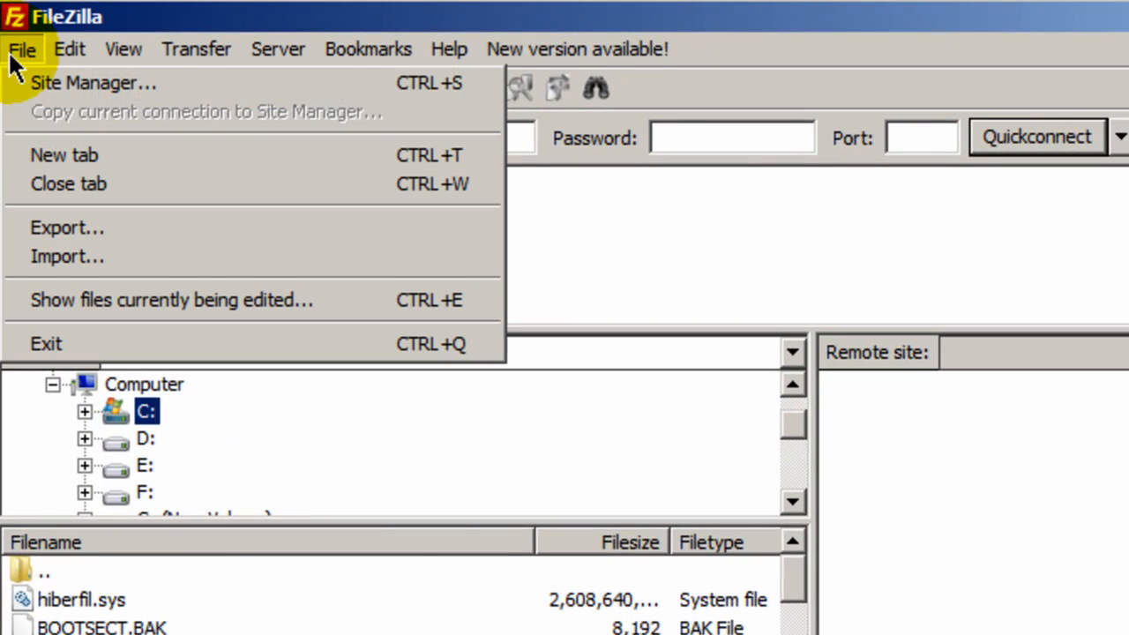
pyautogui.click(42, 88)
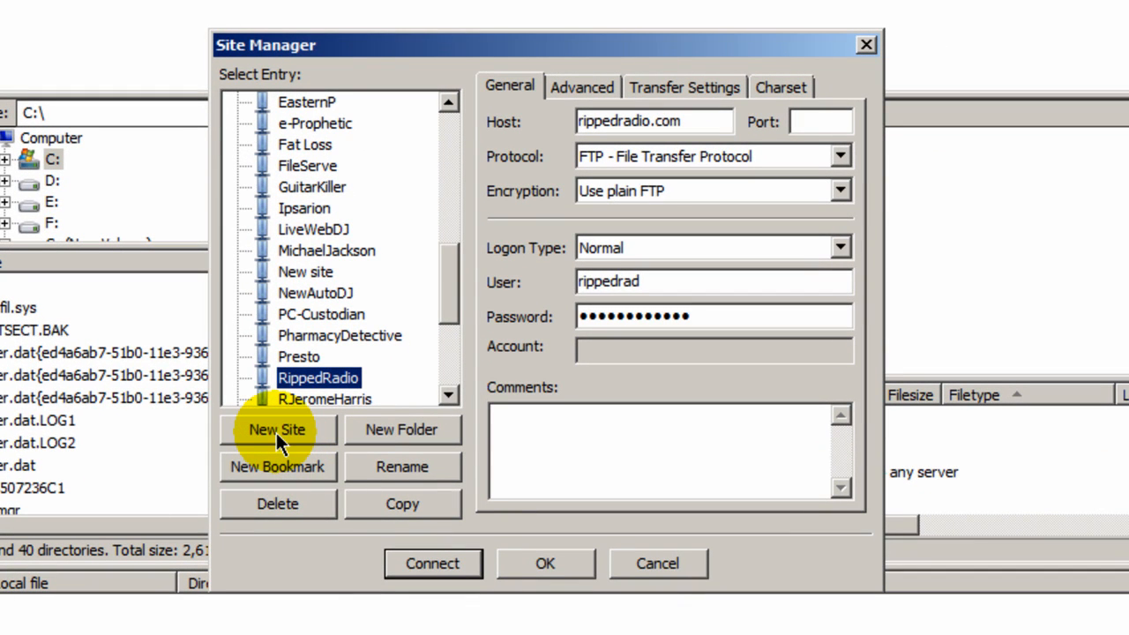
# Create a new site entry named RipRAD in the Site Manager.
pyautogui.click(275, 430)
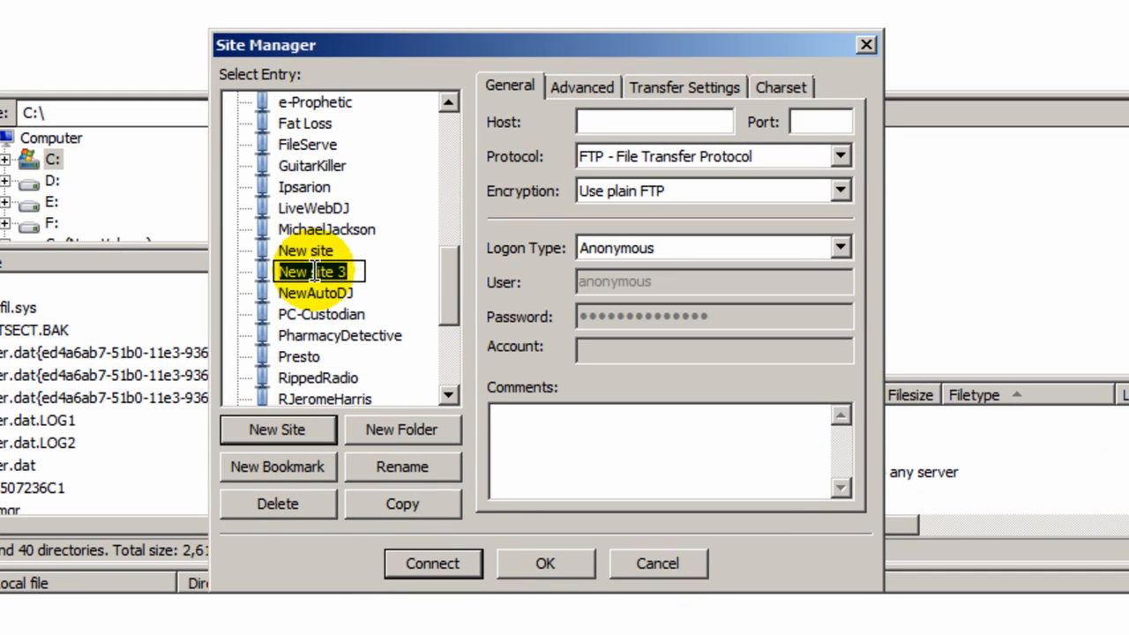
pyautogui.write('Rip')
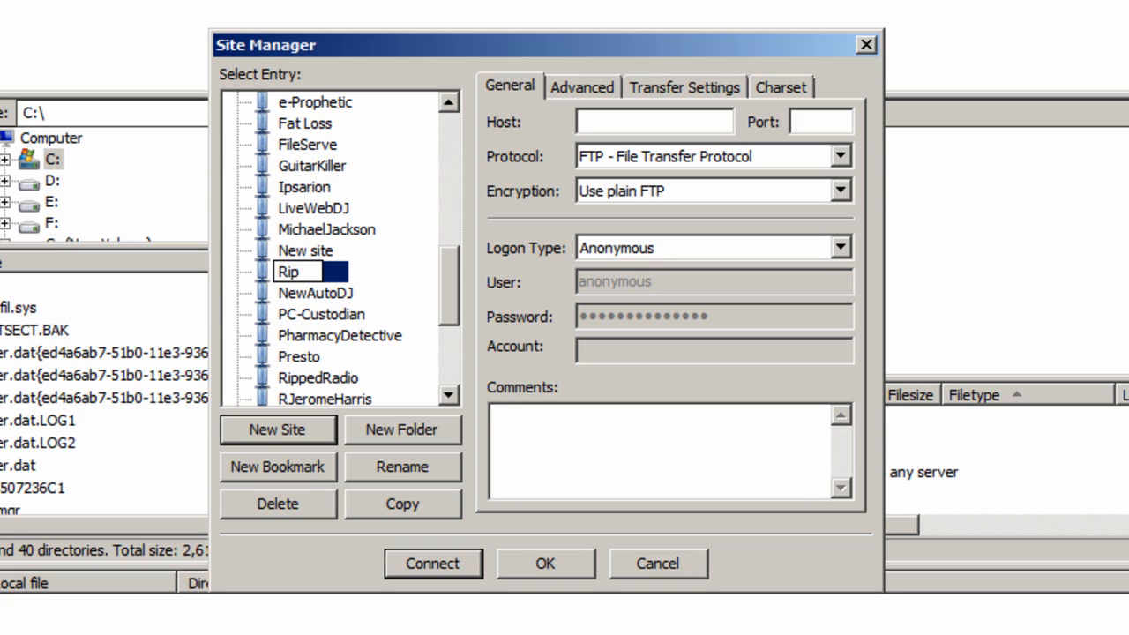
pyautogui.write('RAD')
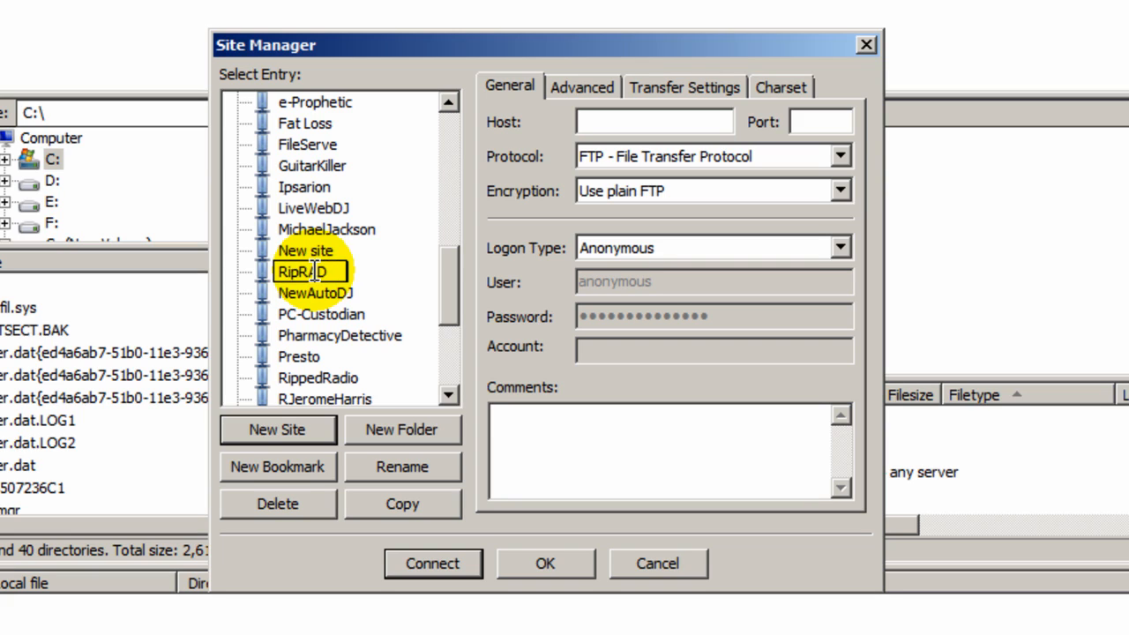
pyautogui.click(297, 209)
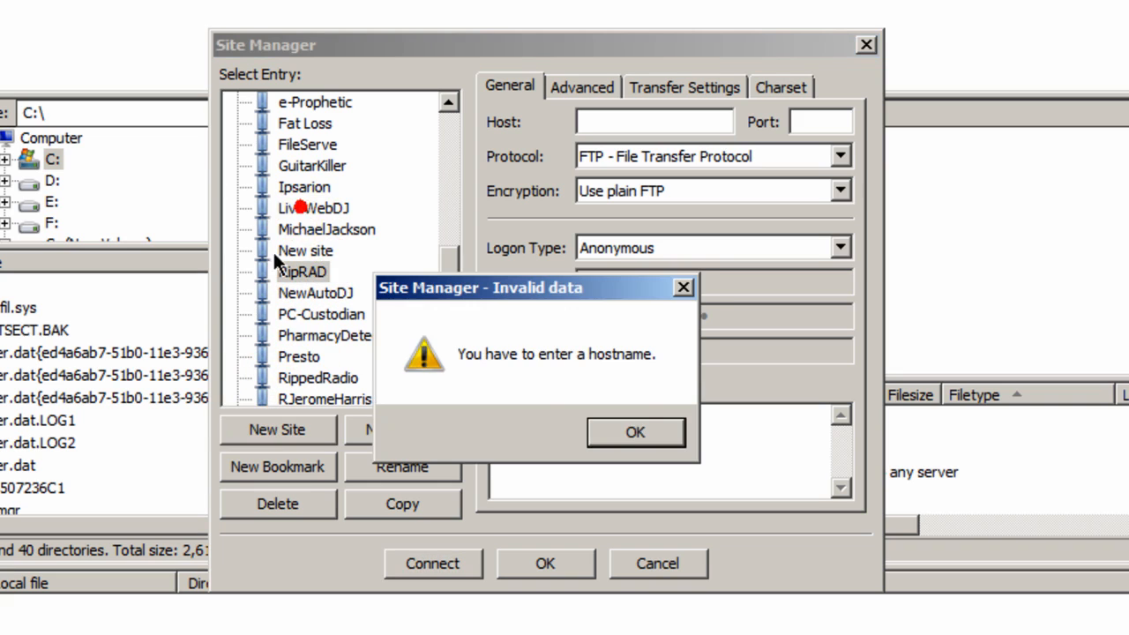
pyautogui.click(640, 434)
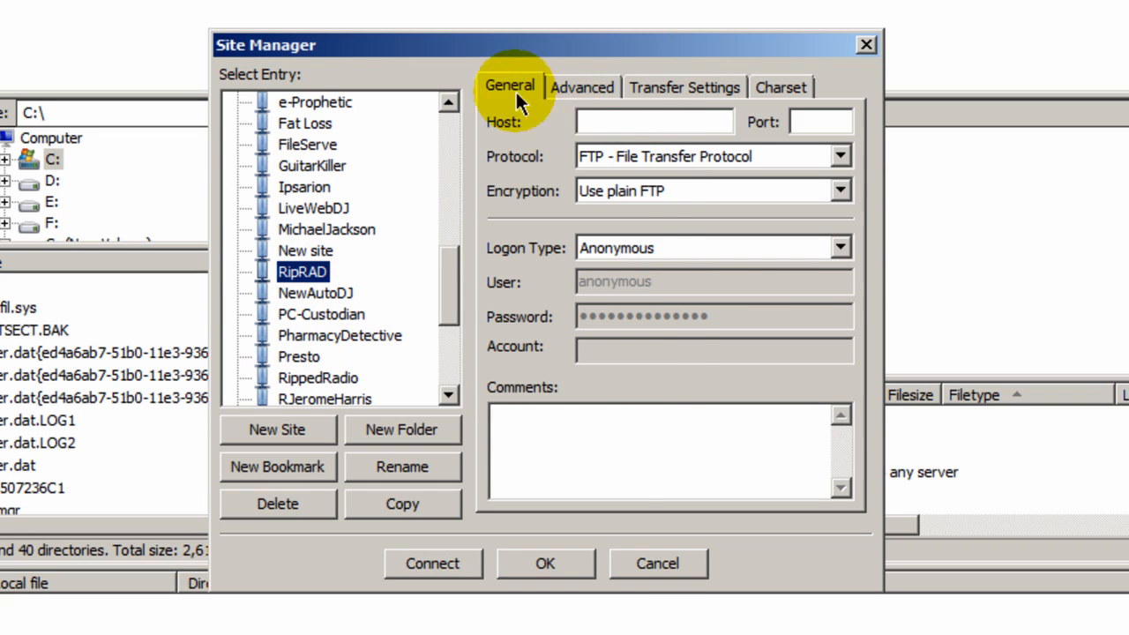
# Set the RipRAD site's host to rippedradio.com.
pyautogui.click(611, 122)
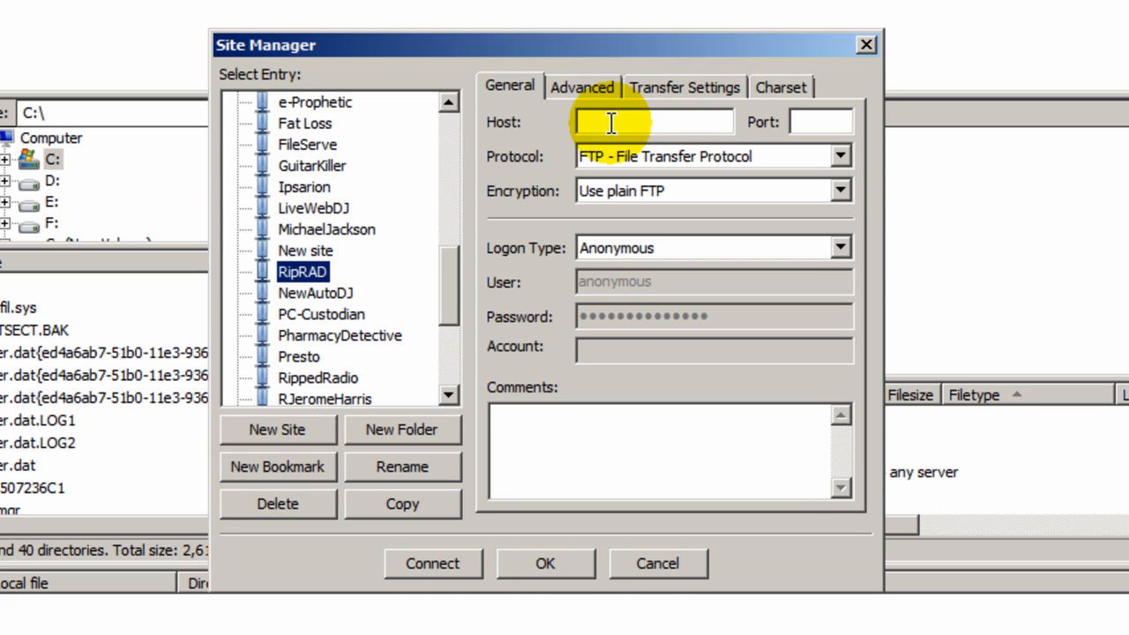
pyautogui.click(612, 122)
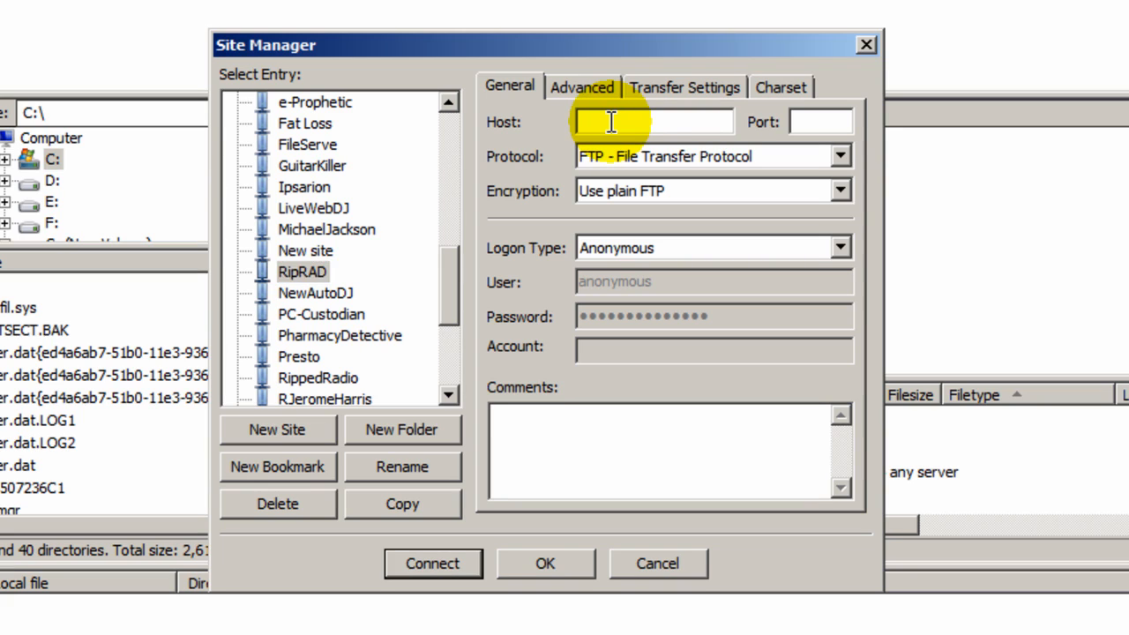
pyautogui.write('rippedradio.com')
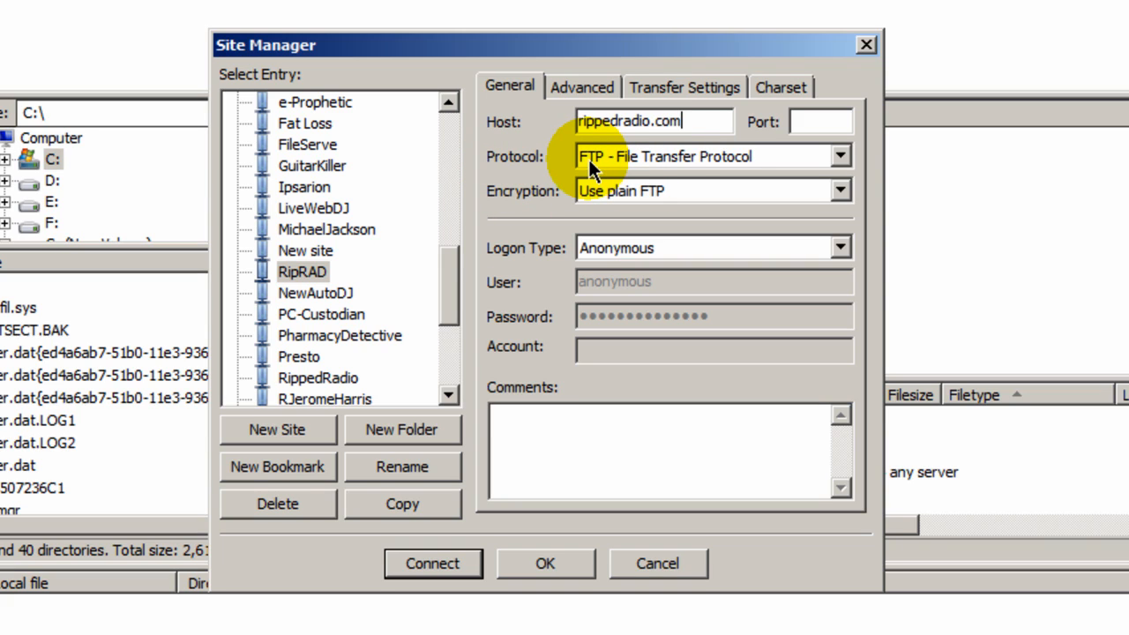
# Keep FTP as the RipRAD site's protocol, set its logon type to Normal, and close the Site Manager without saving.
pyautogui.click(839, 157)
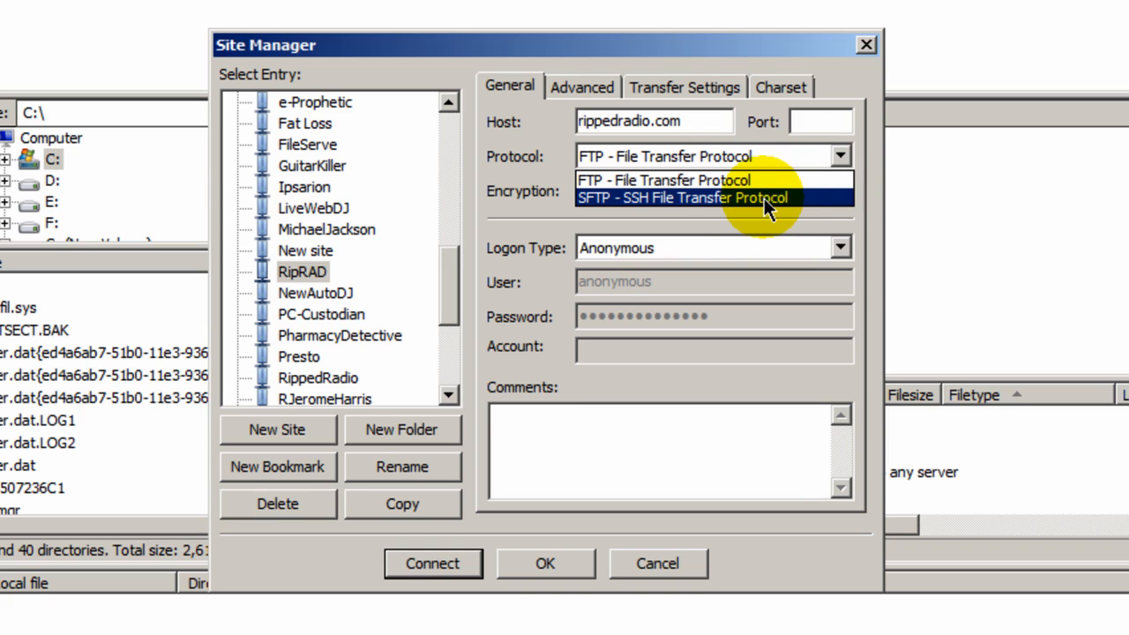
pyautogui.click(549, 119)
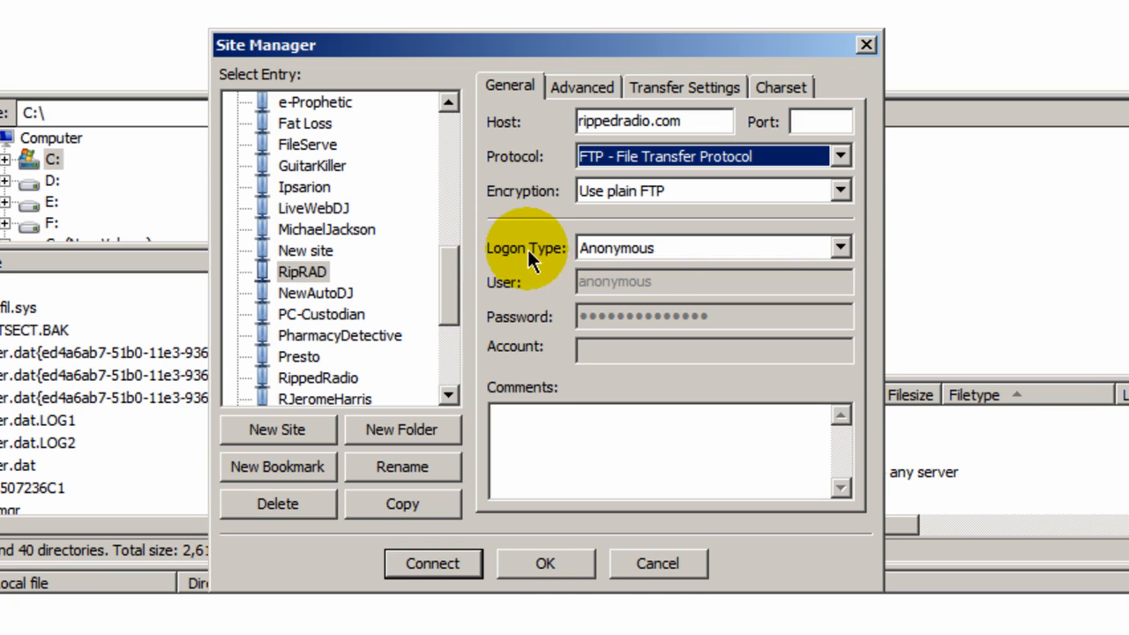
pyautogui.click(839, 248)
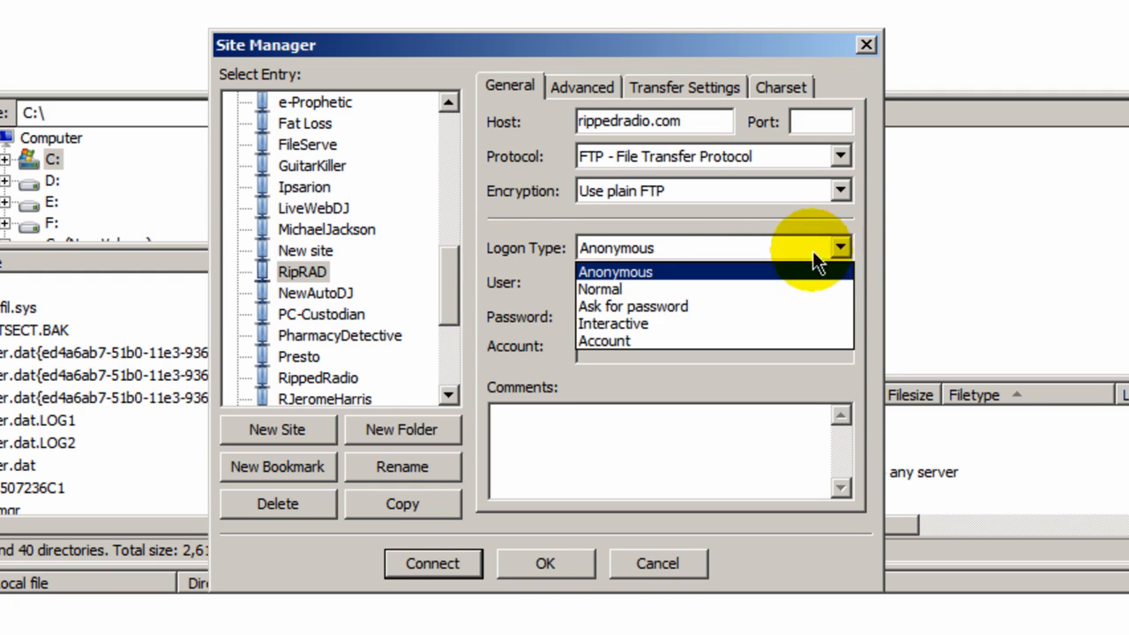
pyautogui.click(759, 288)
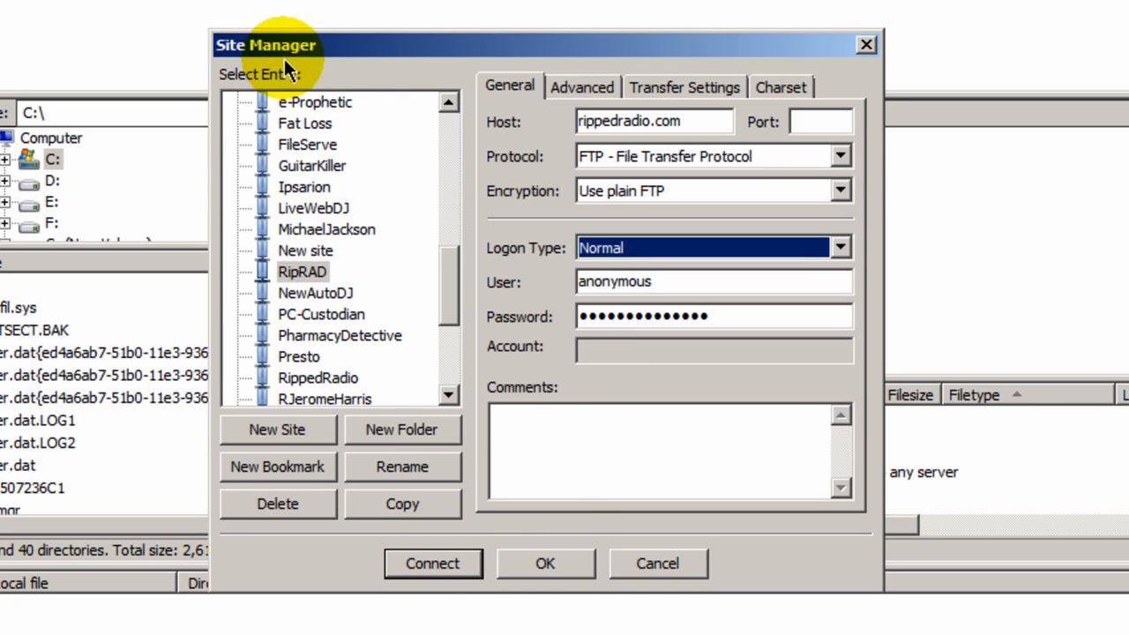
pyautogui.click(866, 46)
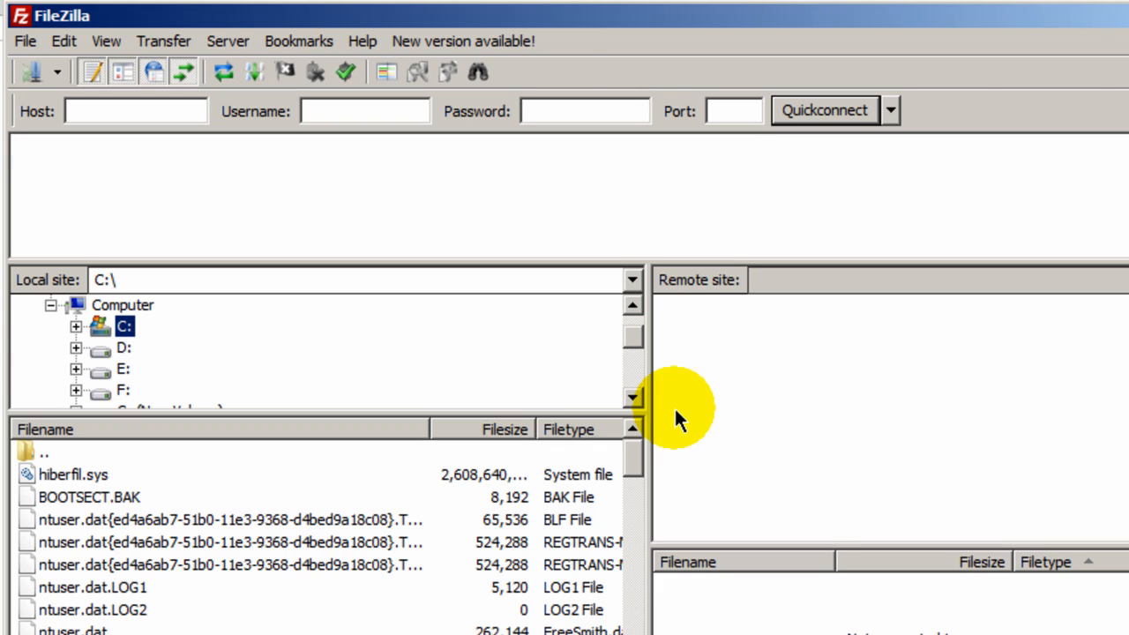
pyautogui.click(26, 44)
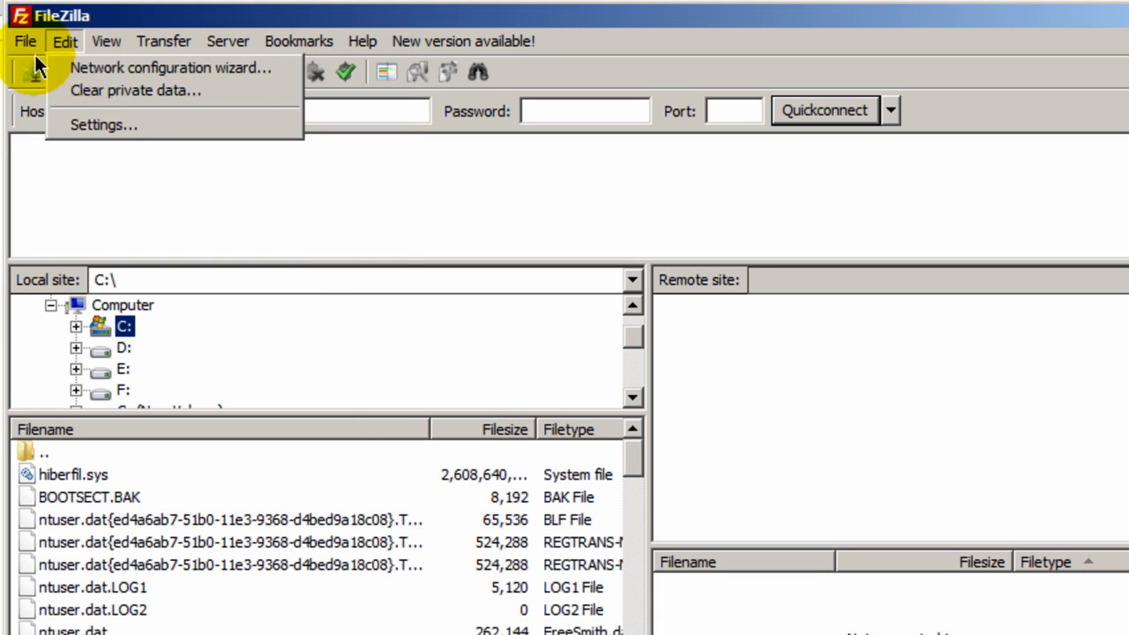
pyautogui.click(587, 206)
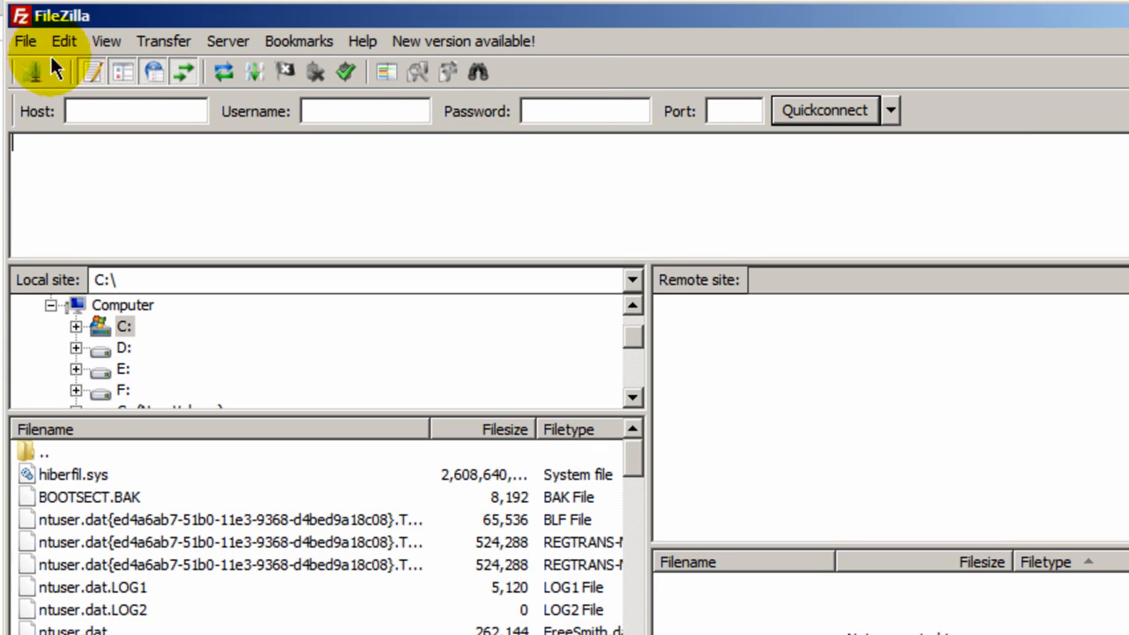
# Connect to the saved RippedRadio site from the Site Manager.
pyautogui.click(26, 43)
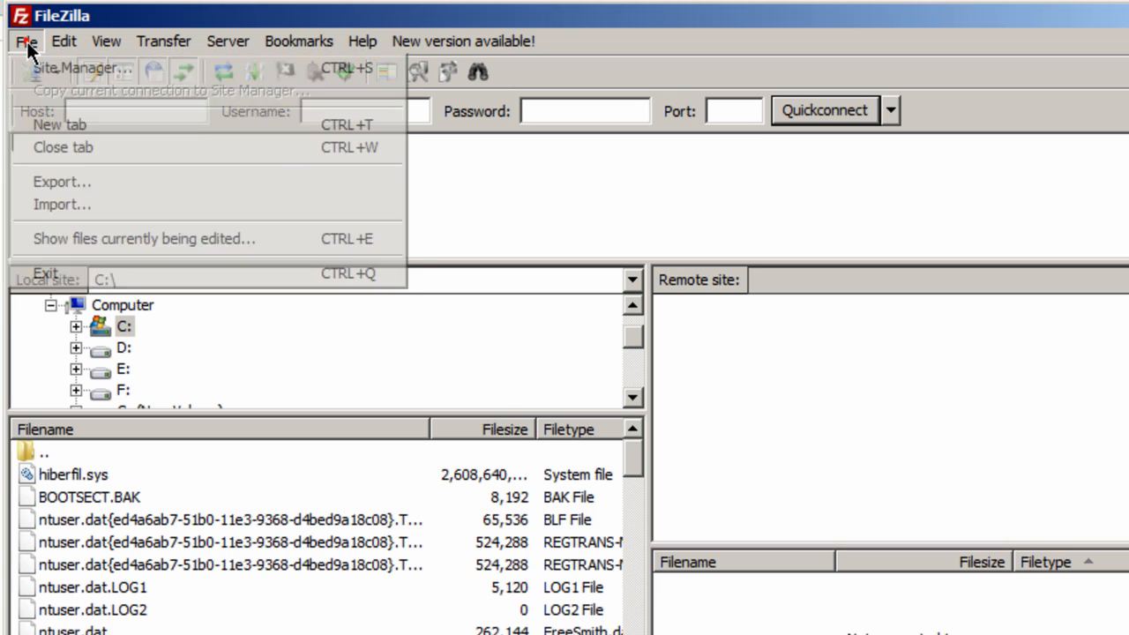
pyautogui.click(176, 81)
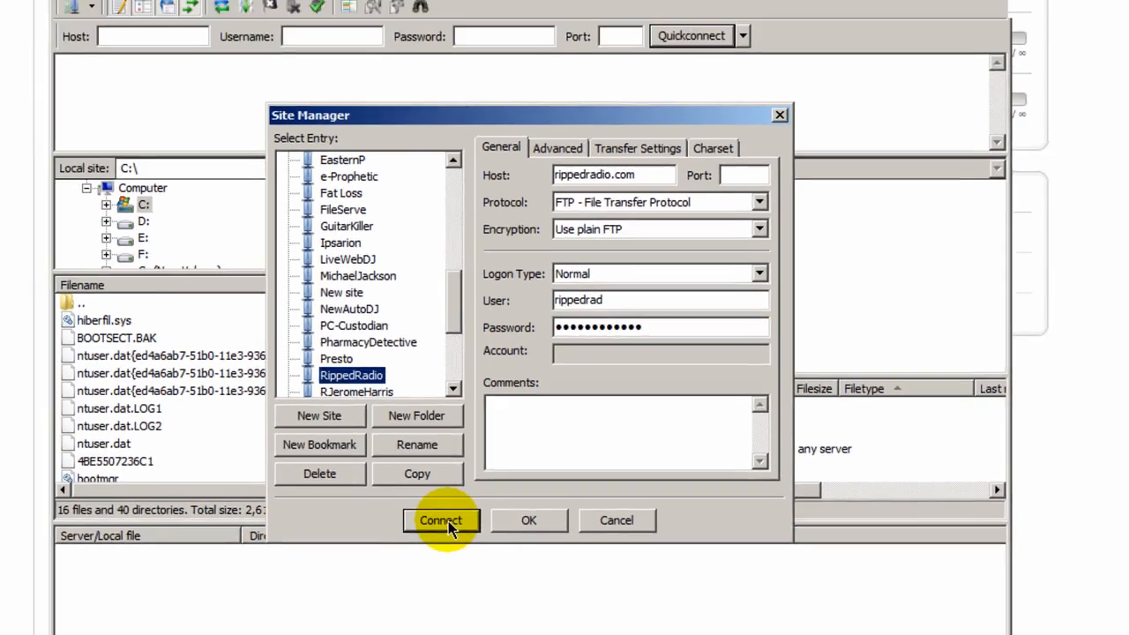
pyautogui.click(412, 567)
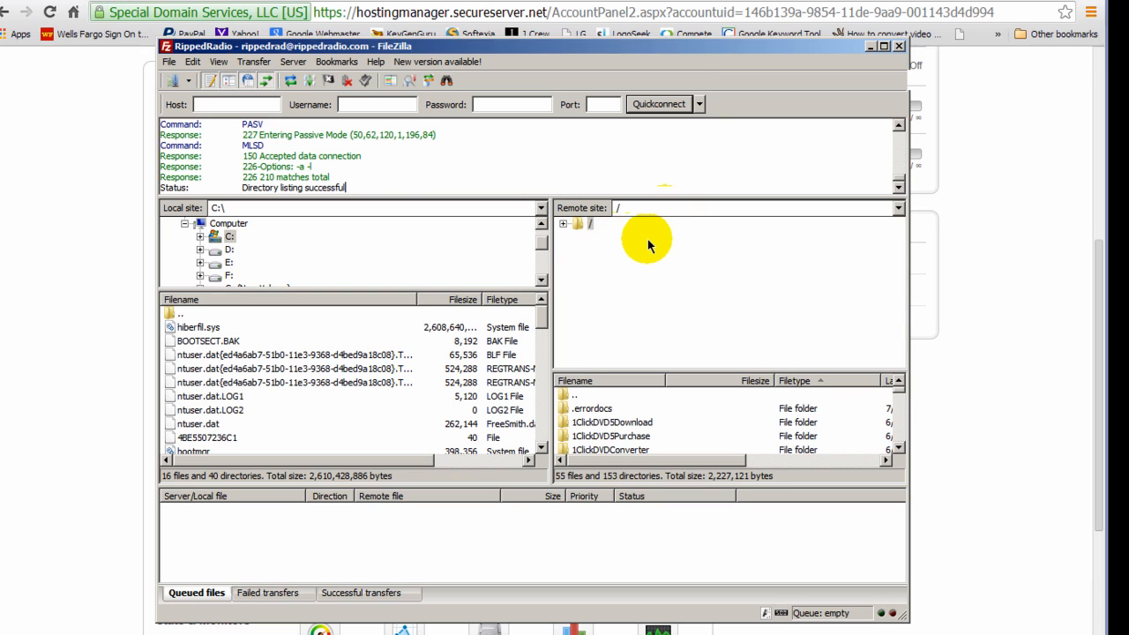
# Expand the remote root directory, enlarge the remote file list, and open the 1ClickDVDConverter folder.
pyautogui.doubleClick(590, 223)
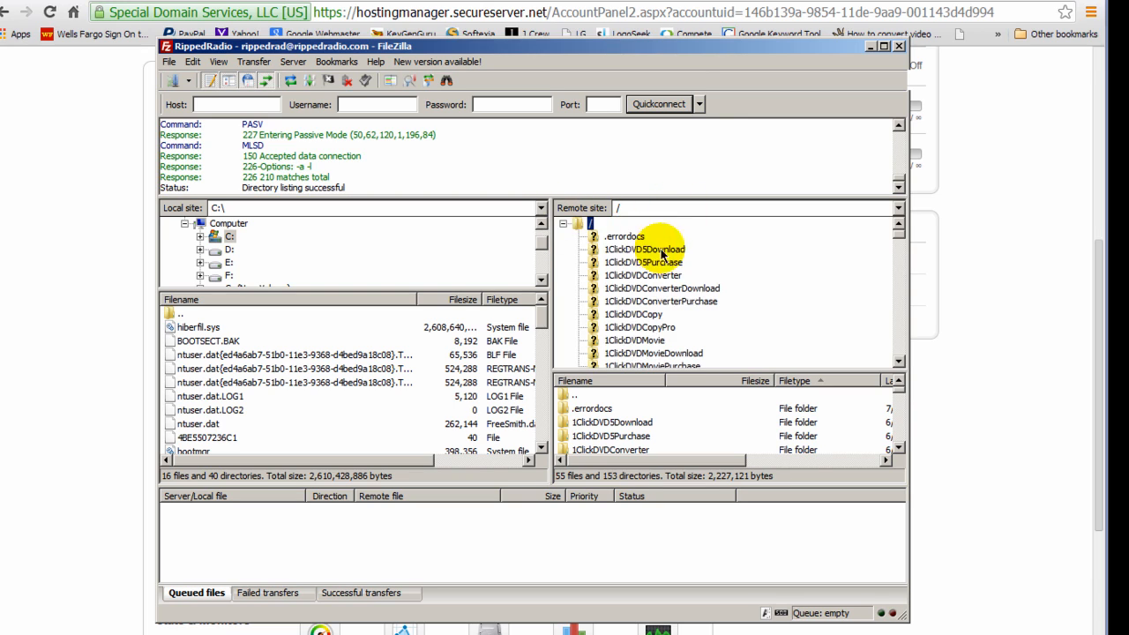
pyautogui.moveTo(899, 228)
pyautogui.mouseDown()
pyautogui.moveTo(899, 354)
pyautogui.moveTo(886, 244)
pyautogui.mouseUp()
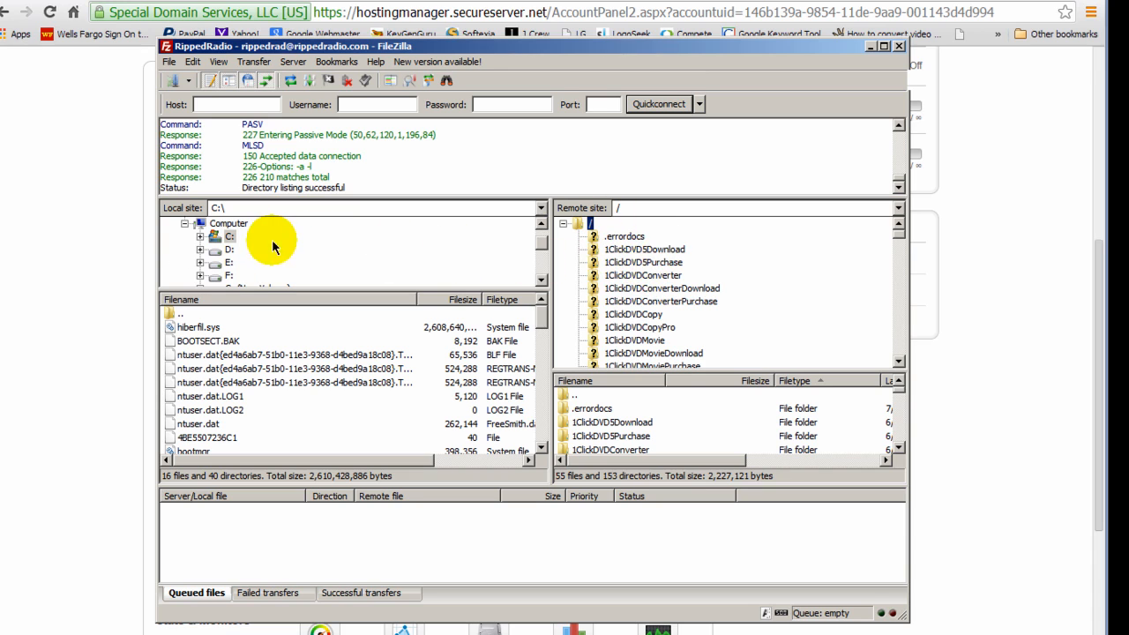
pyautogui.moveTo(672, 374); pyautogui.dragTo(682, 291)
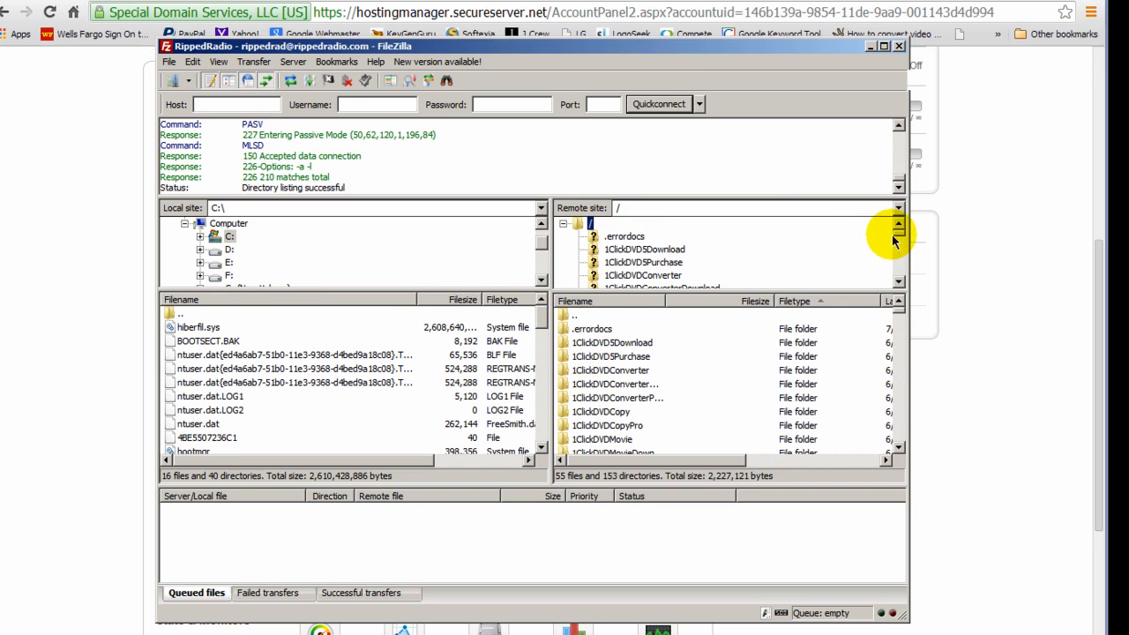
pyautogui.moveTo(898, 231); pyautogui.dragTo(898, 233)
pyautogui.click(898, 282)
pyautogui.click(898, 281)
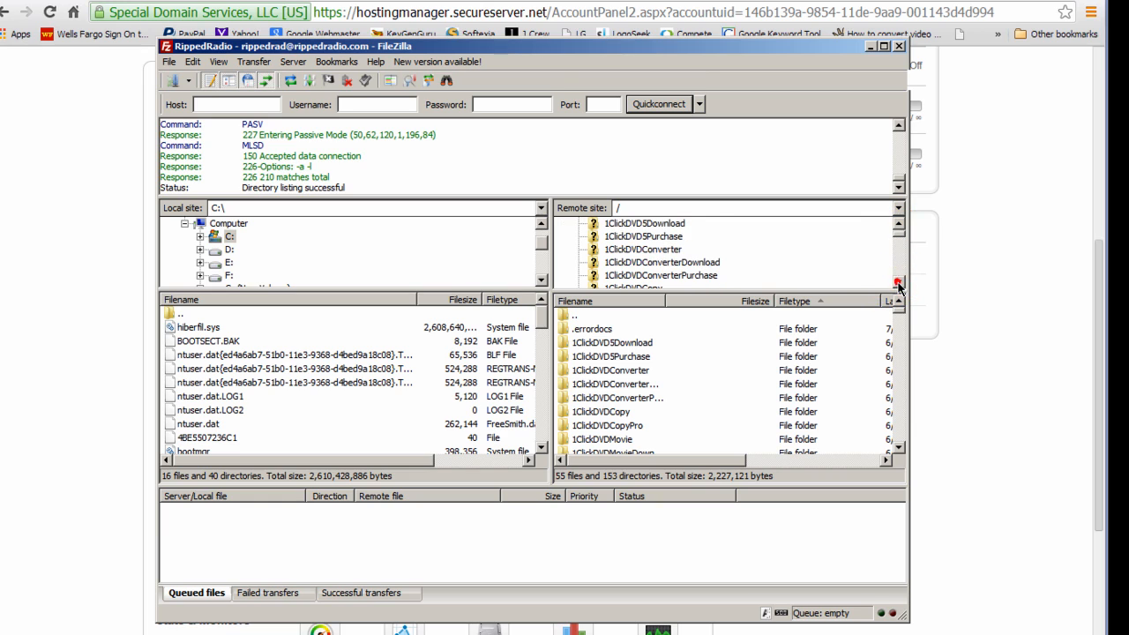
pyautogui.click(598, 251)
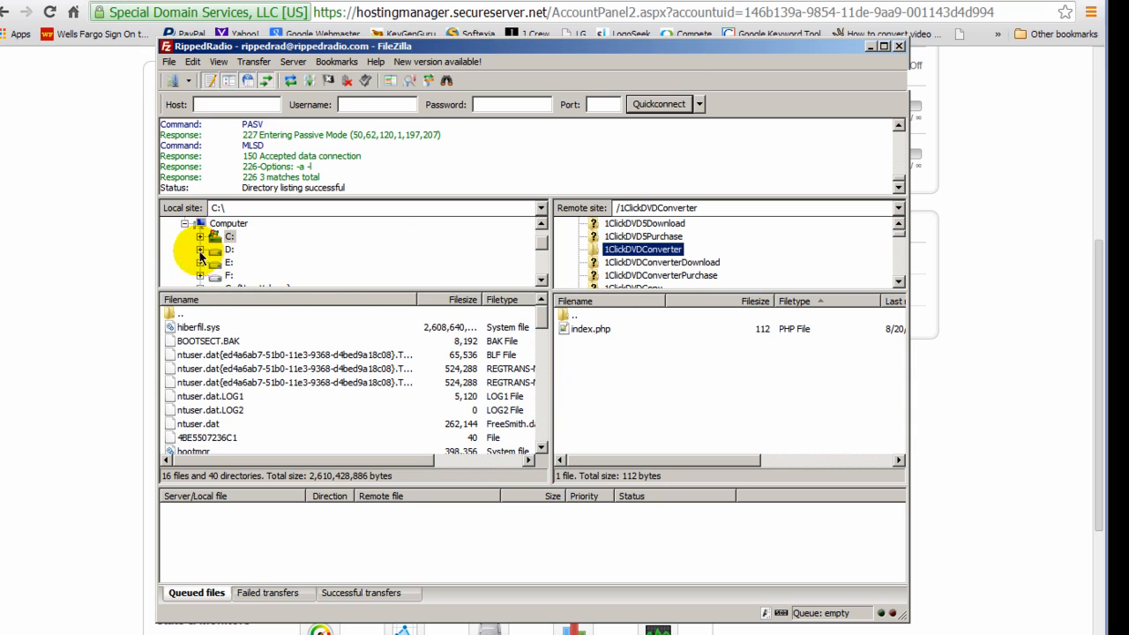
# Open the local Desktop folder and upload SAMBC.psd to the remote 1ClickDVDConverter folder.
pyautogui.click(542, 226)
pyautogui.click(542, 226)
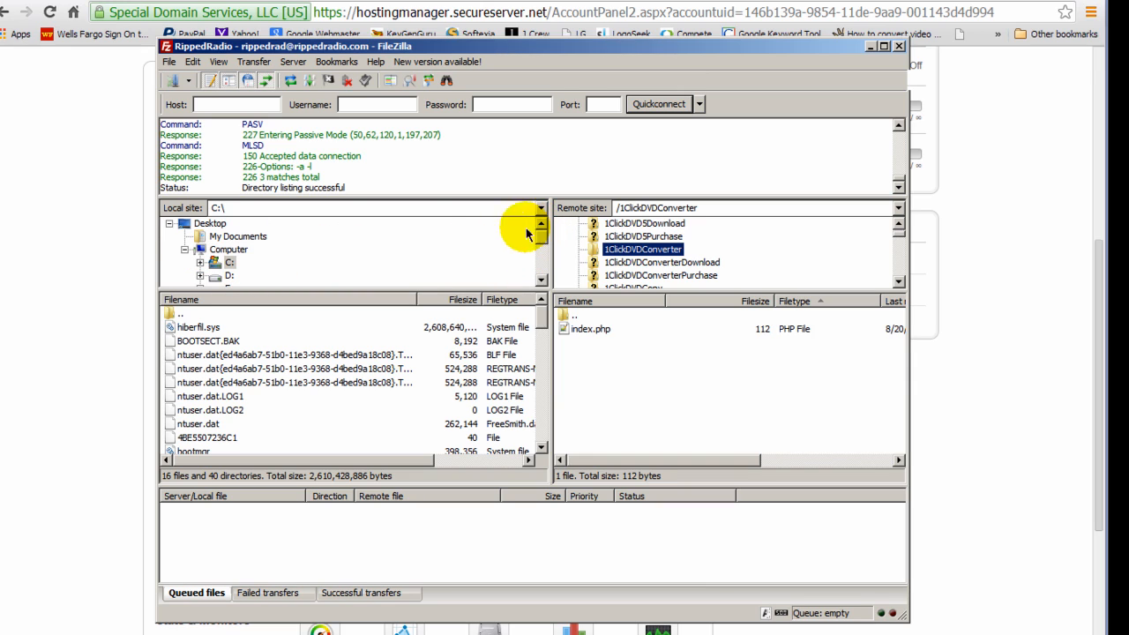
pyautogui.click(220, 225)
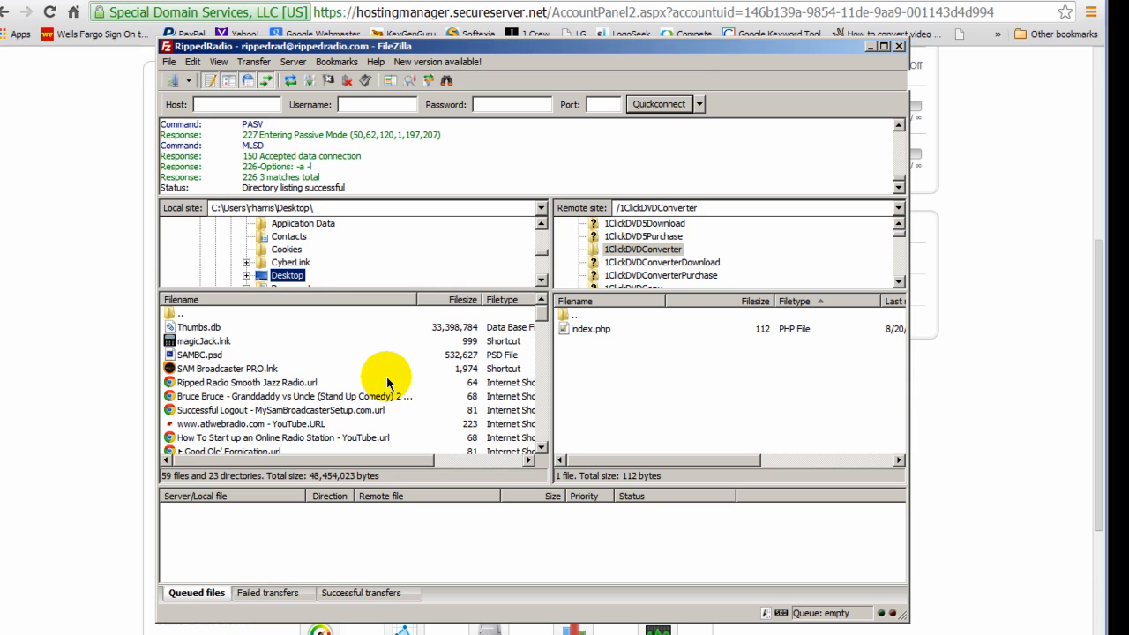
pyautogui.click(192, 356)
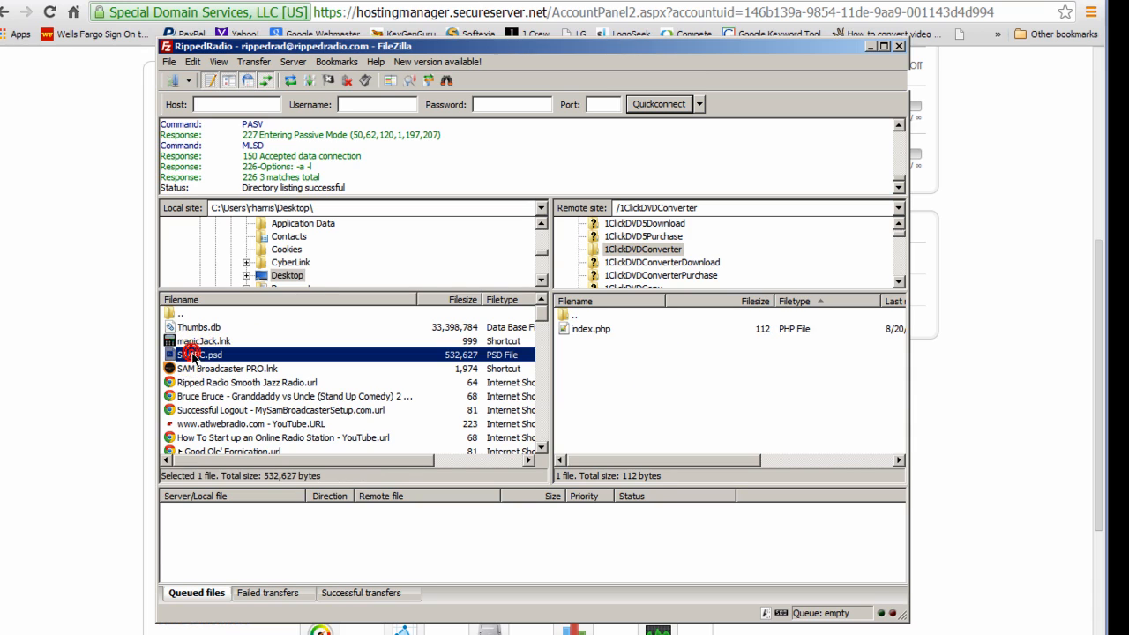
pyautogui.moveTo(187, 358); pyautogui.dragTo(633, 369)
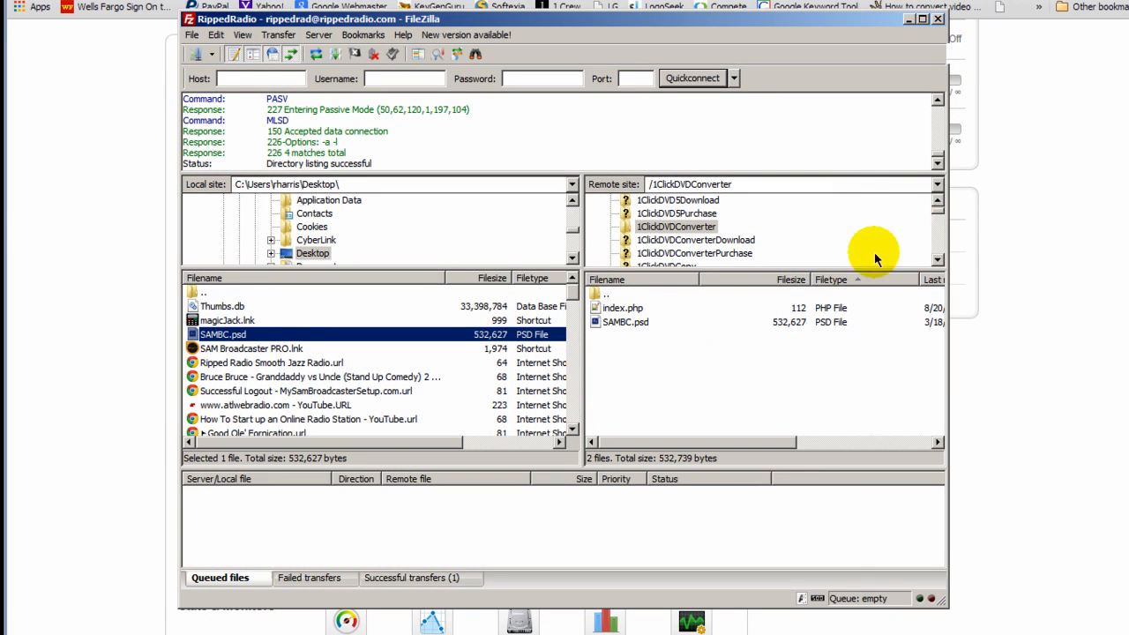
# Enlarge the remote directory tree and create a directory named Test Directory in the remote root.
pyautogui.moveTo(863, 265); pyautogui.dragTo(864, 316)
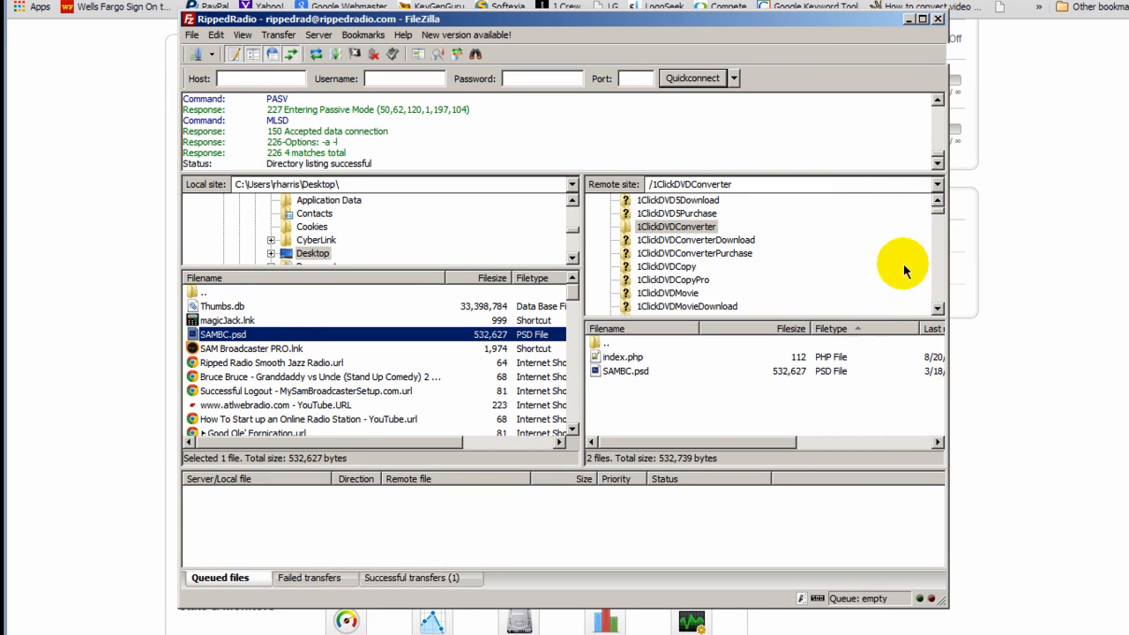
pyautogui.click(938, 206)
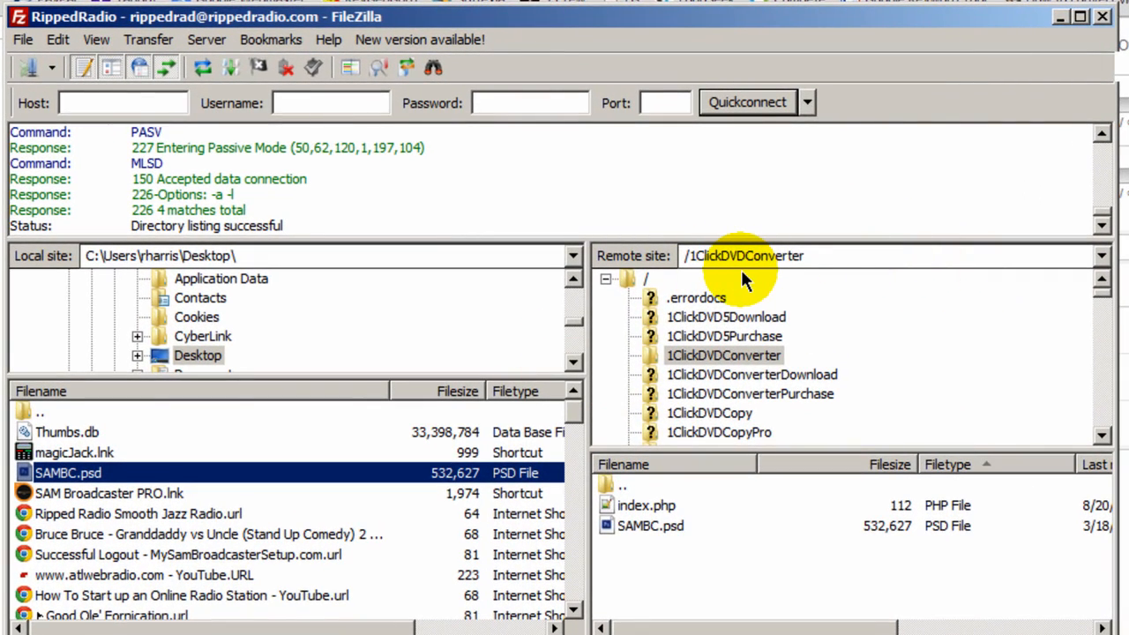
pyautogui.click(629, 280)
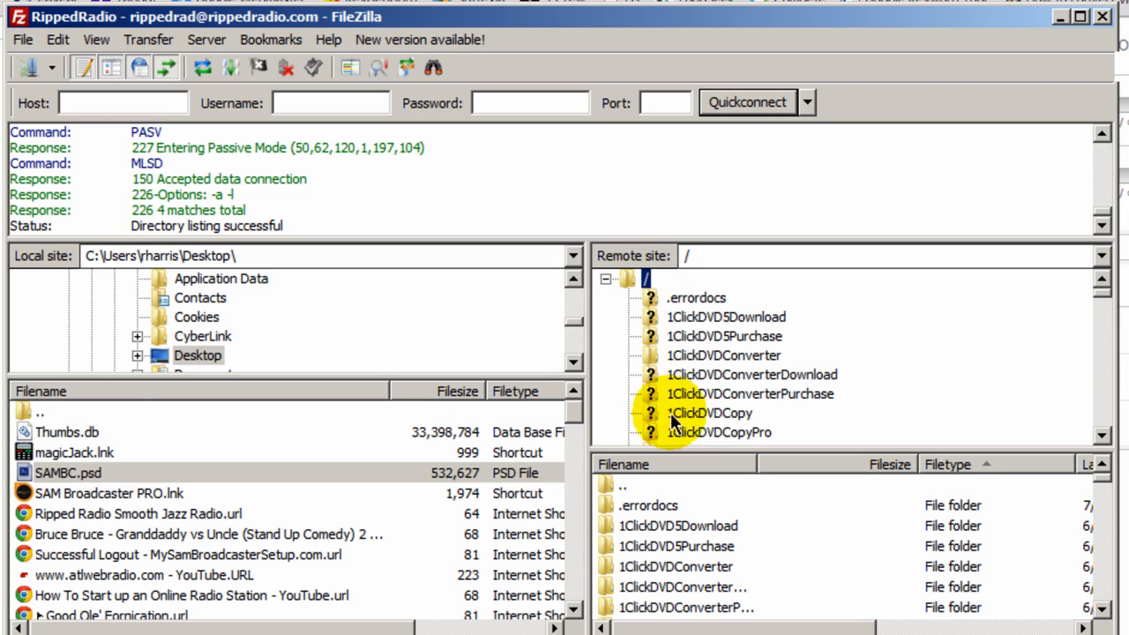
pyautogui.rightClick(627, 280)
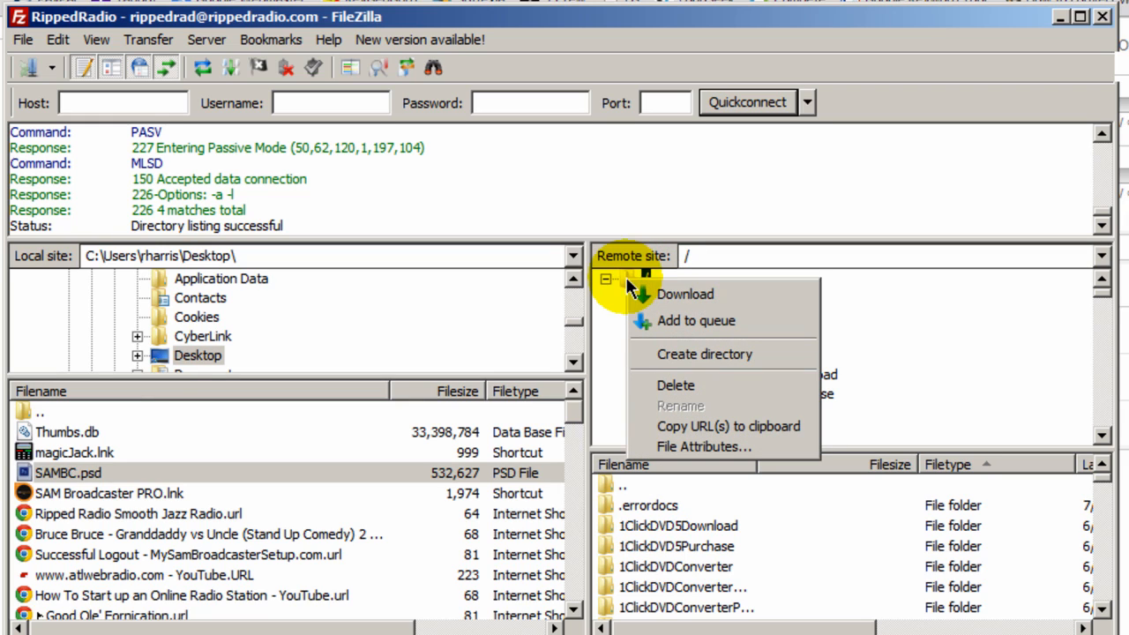
pyautogui.click(764, 355)
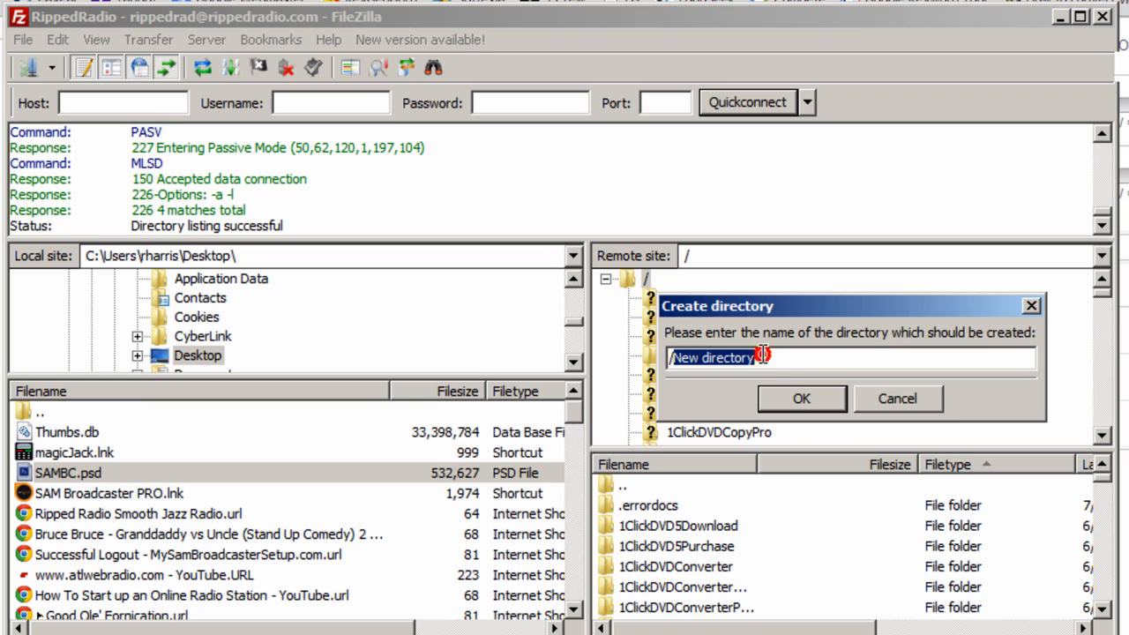
pyautogui.click(695, 358)
pyautogui.moveTo(676, 359); pyautogui.dragTo(785, 359)
pyautogui.write('Test Directory')
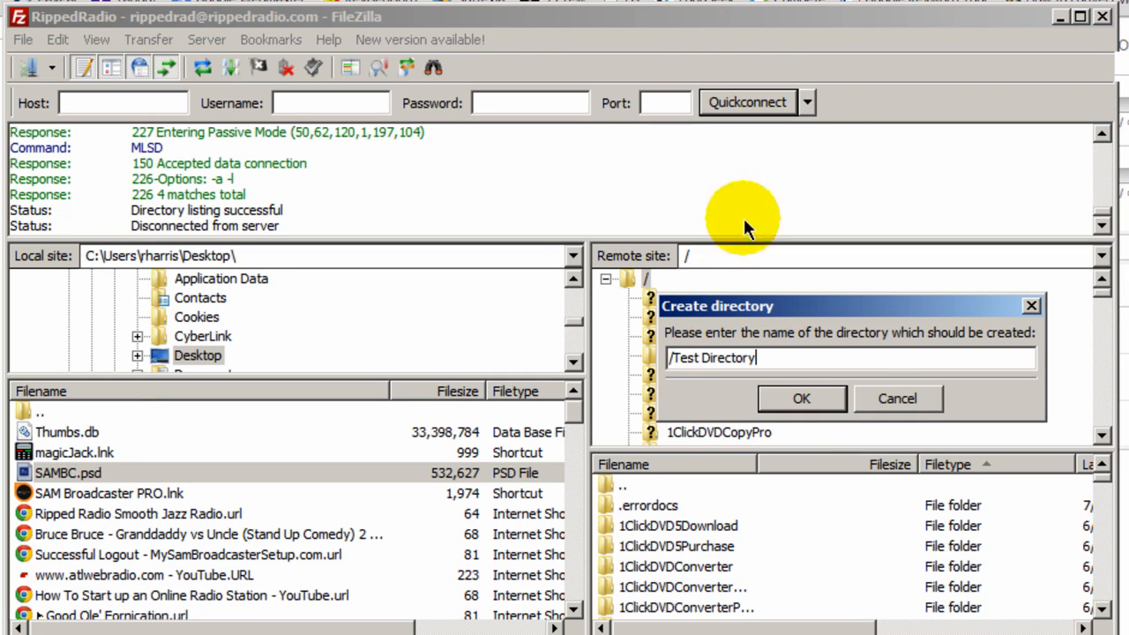
pyautogui.click(805, 399)
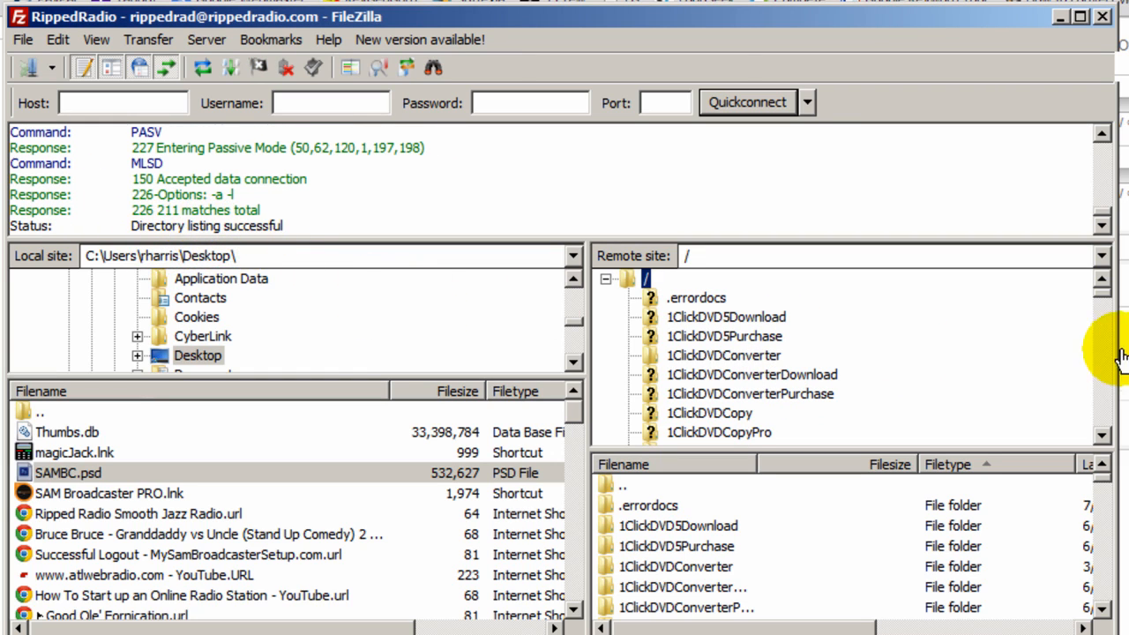
# View the contents of Test Directory and sam-folder on the remote site.
pyautogui.moveTo(1101, 300); pyautogui.dragTo(1099, 413)
pyautogui.click(741, 413)
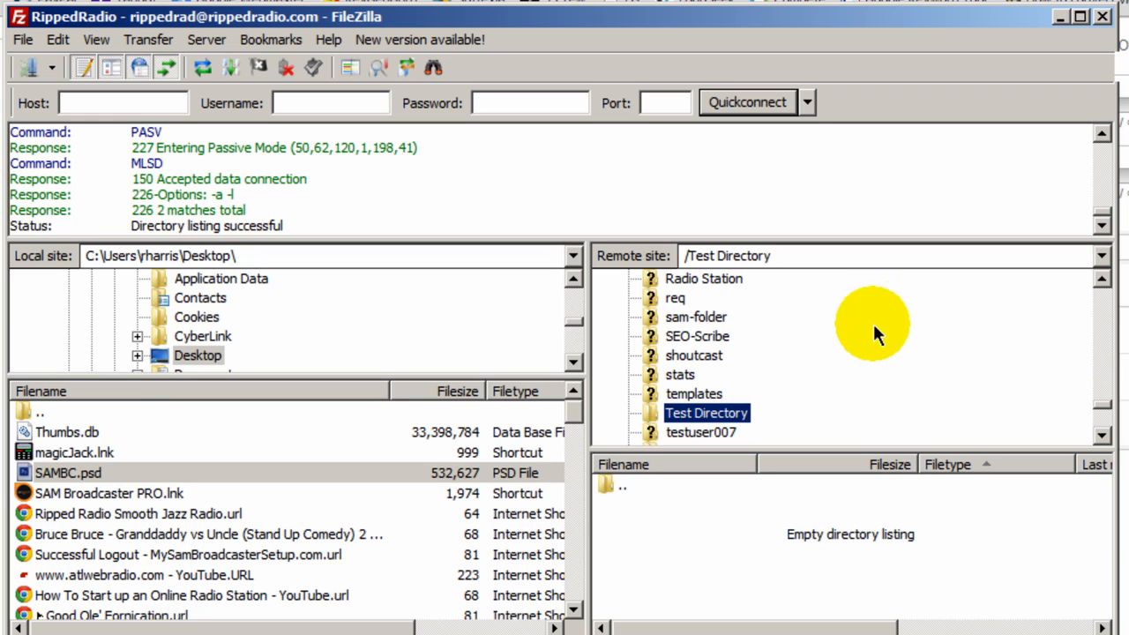
pyautogui.click(668, 318)
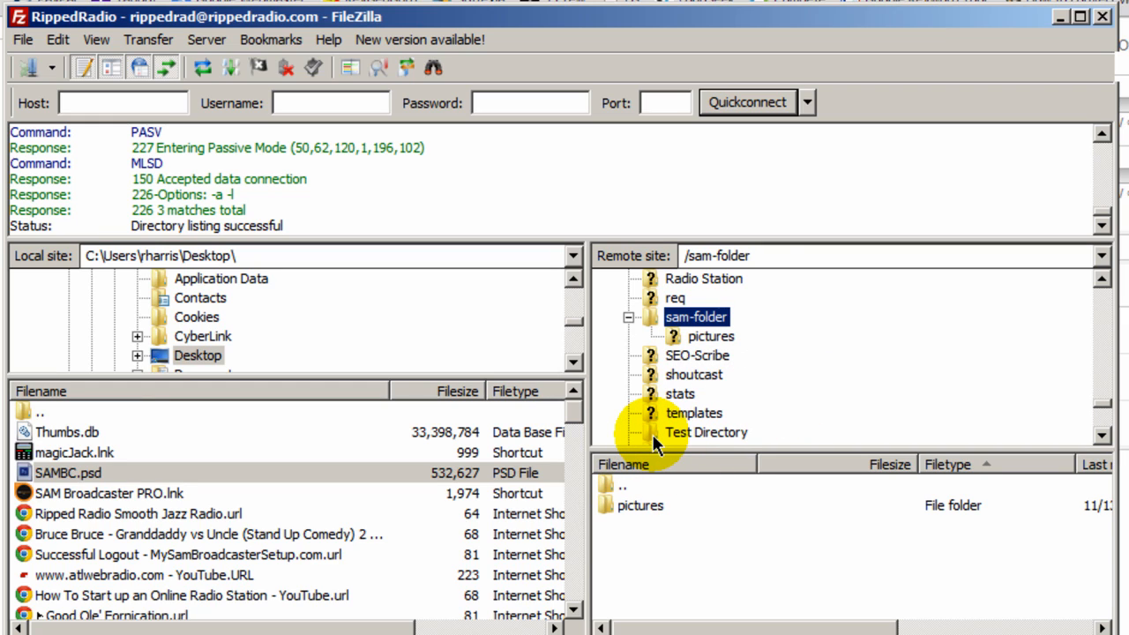
# Delete Test Directory from the remote site.
pyautogui.click(652, 434)
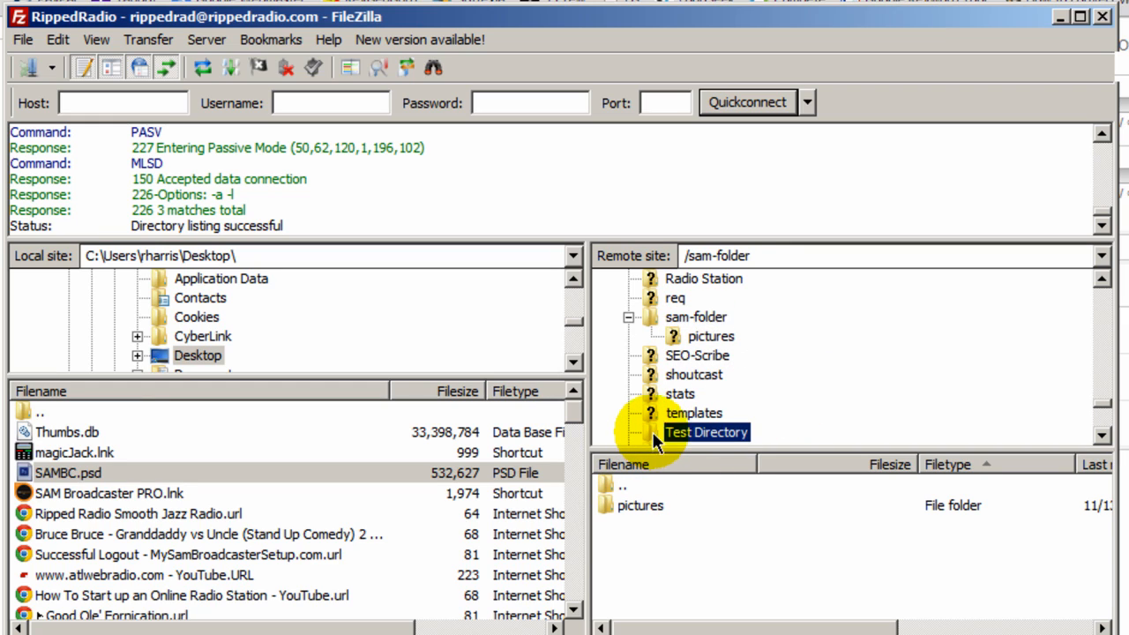
pyautogui.rightClick(653, 432)
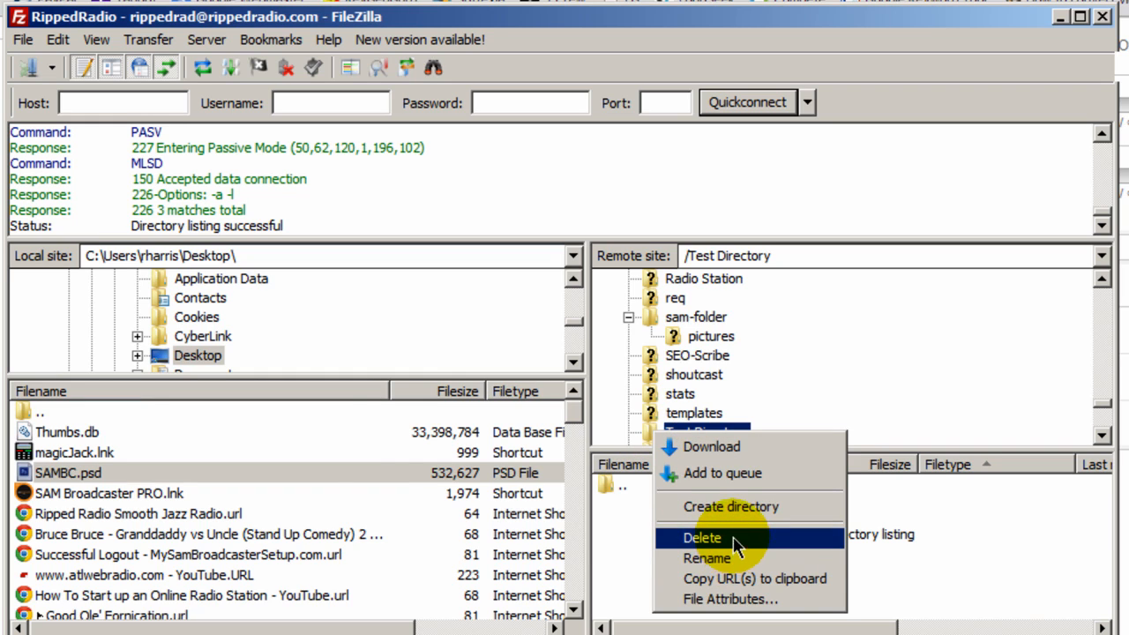
pyautogui.click(733, 539)
pyautogui.click(588, 475)
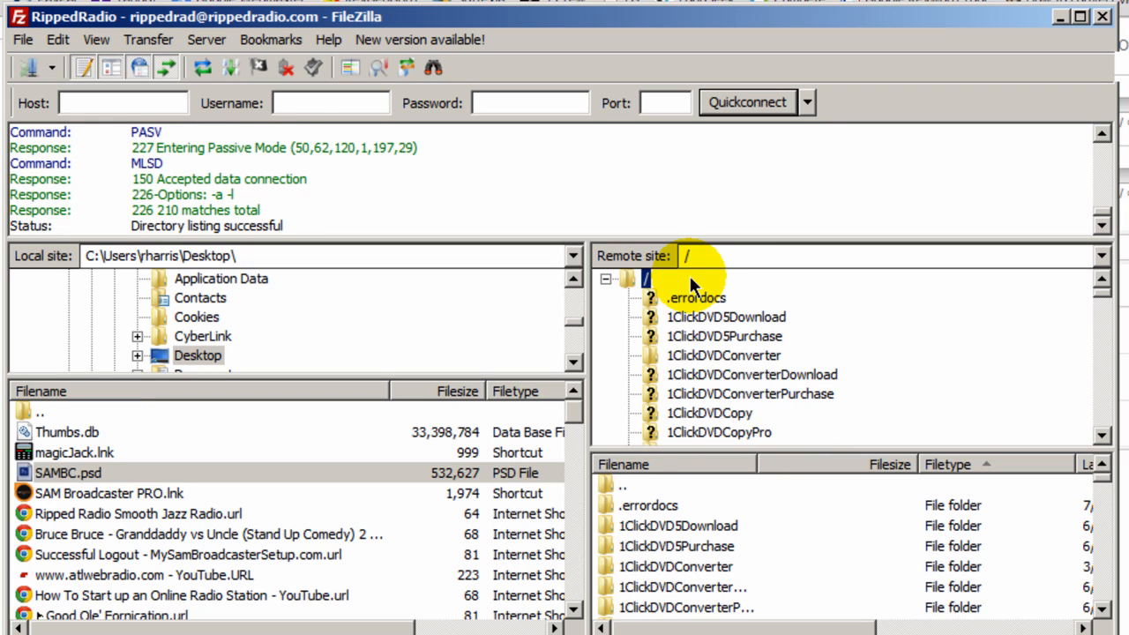
# Create a directory named SamFolder in the remote root.
pyautogui.rightClick(628, 277)
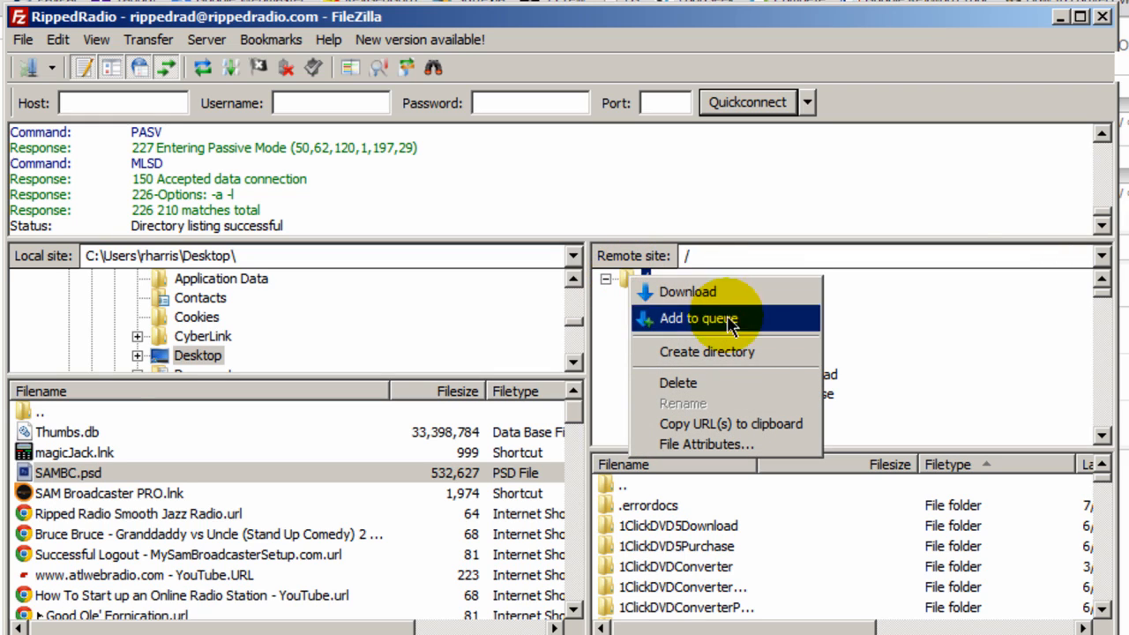
pyautogui.click(773, 358)
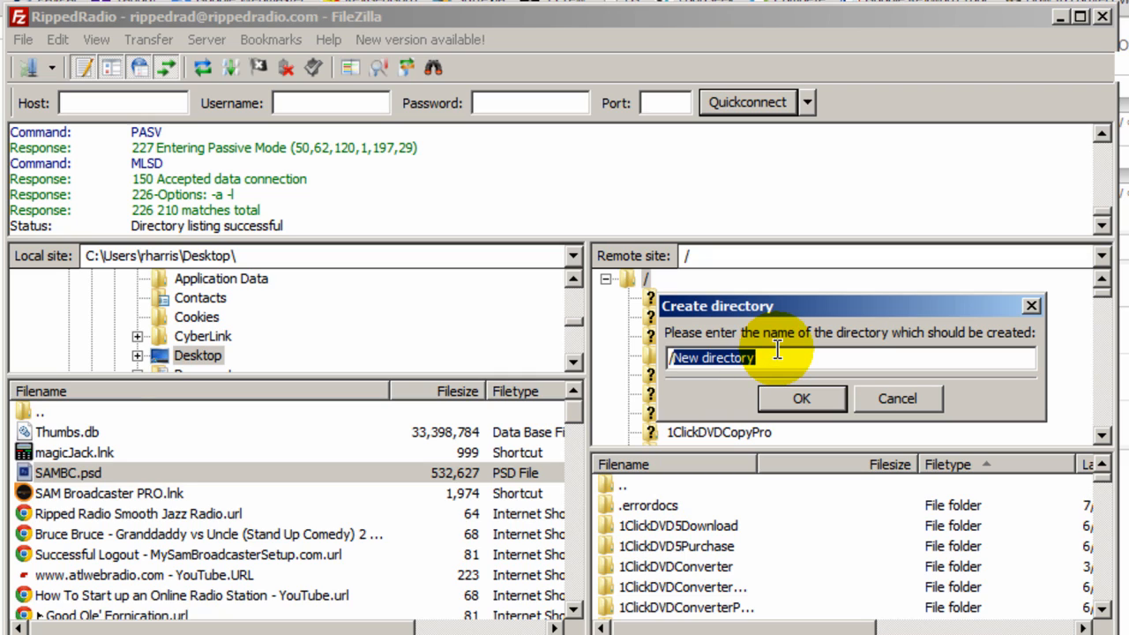
pyautogui.write('/SamFolder')
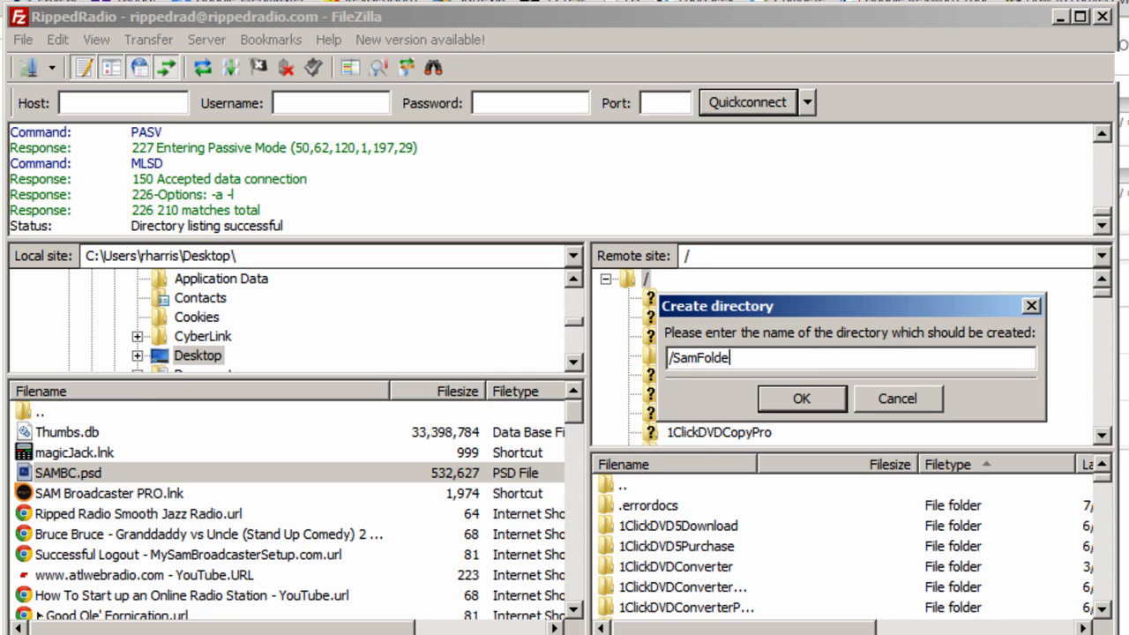
pyautogui.click(799, 399)
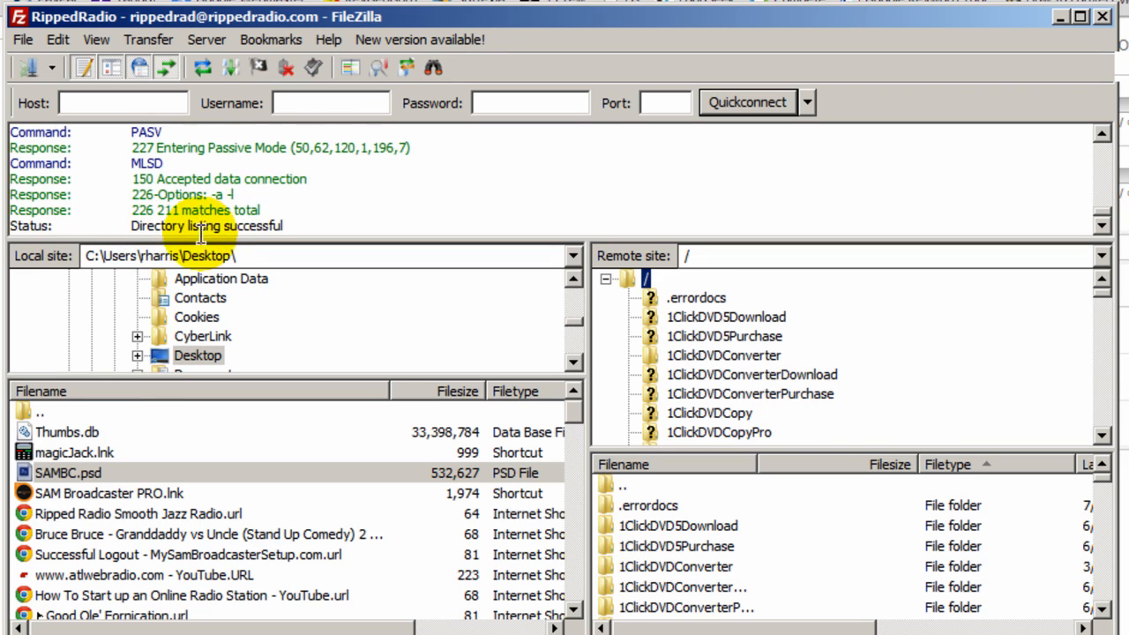
# Create a pictures subdirectory inside the remote SamFolder and expand SamFolder in the directory tree.
pyautogui.moveTo(1110, 296); pyautogui.dragTo(1114, 411)
pyautogui.click(701, 336)
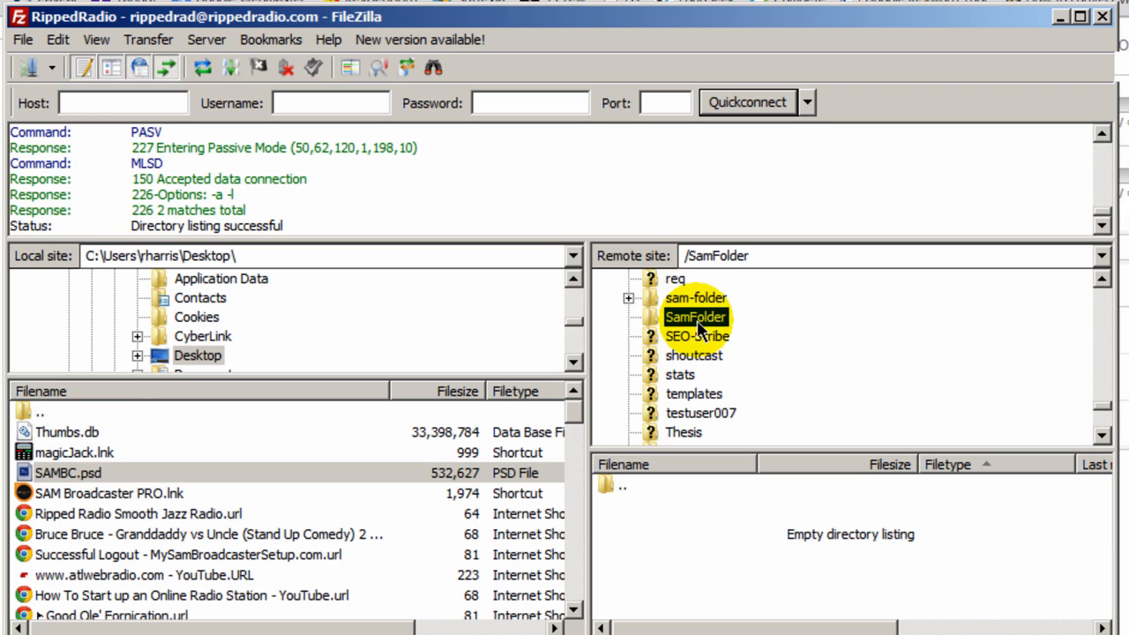
pyautogui.rightClick(649, 319)
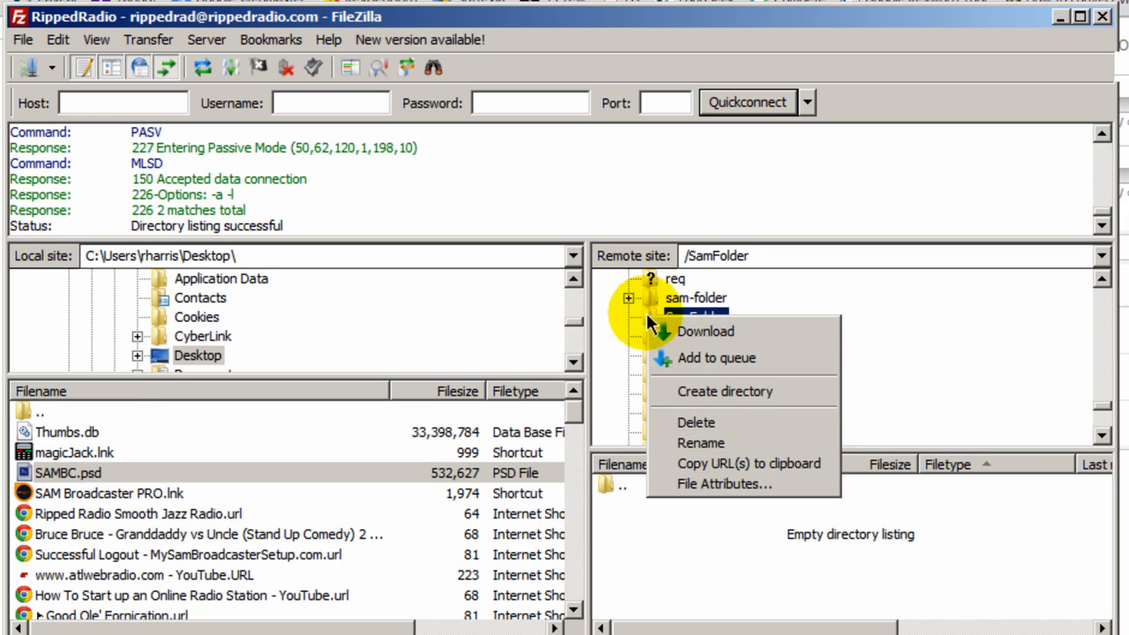
pyautogui.click(750, 392)
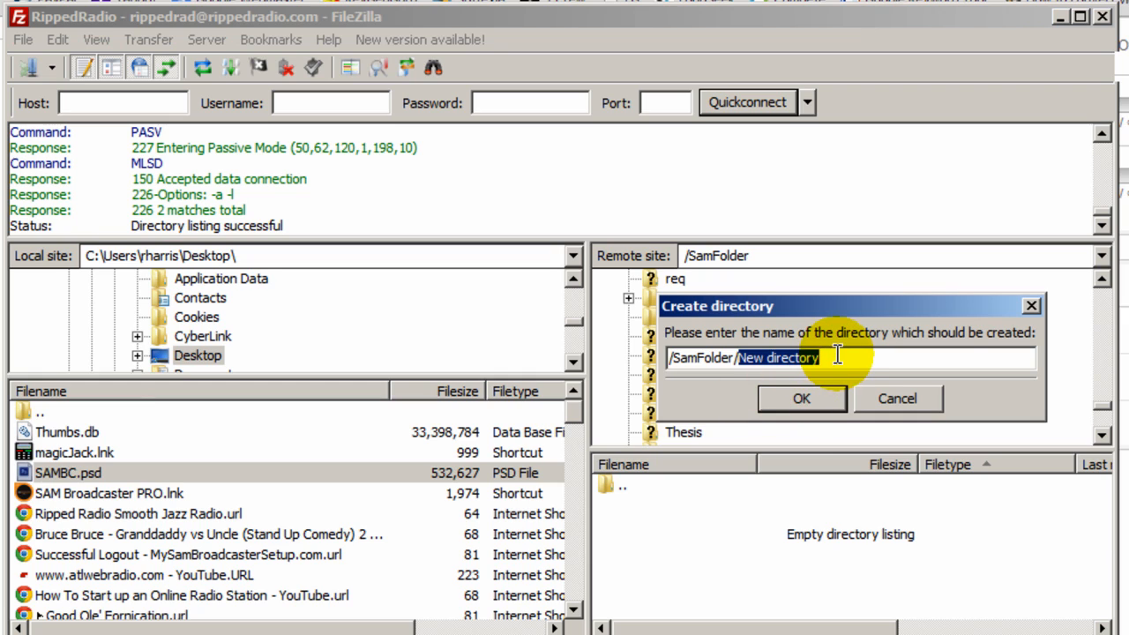
pyautogui.write('pictures')
pyautogui.click(799, 398)
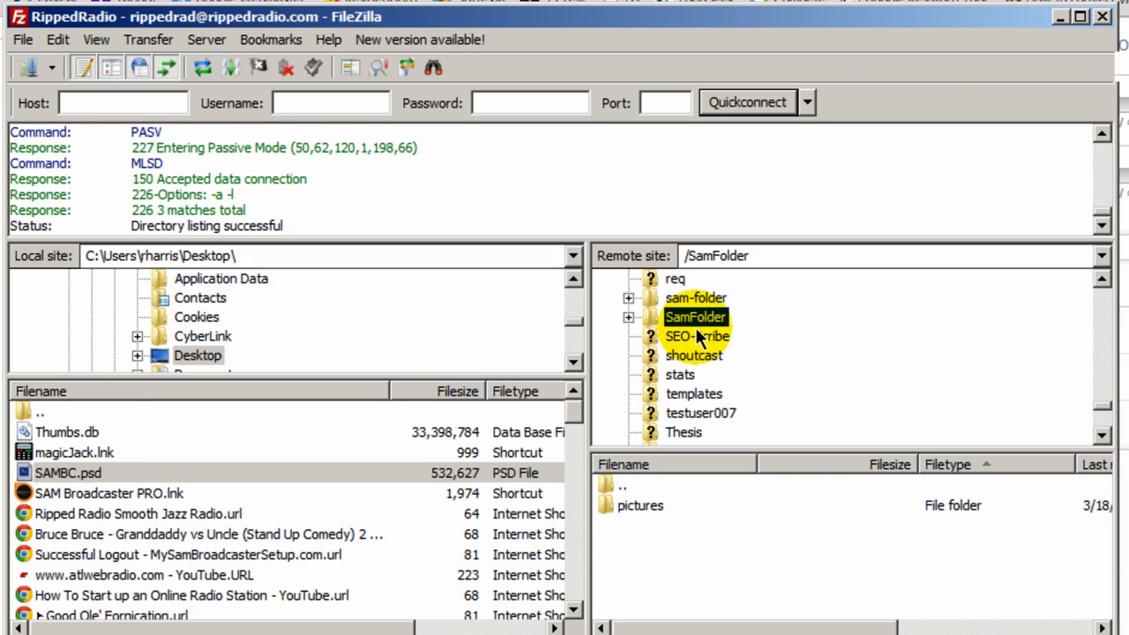
pyautogui.click(628, 318)
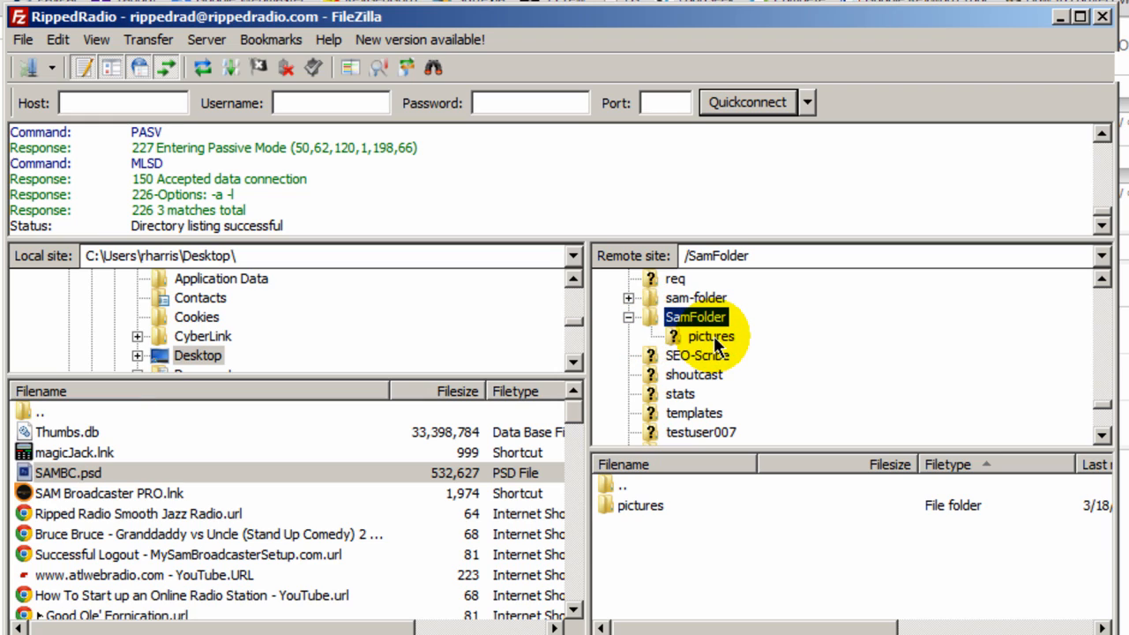